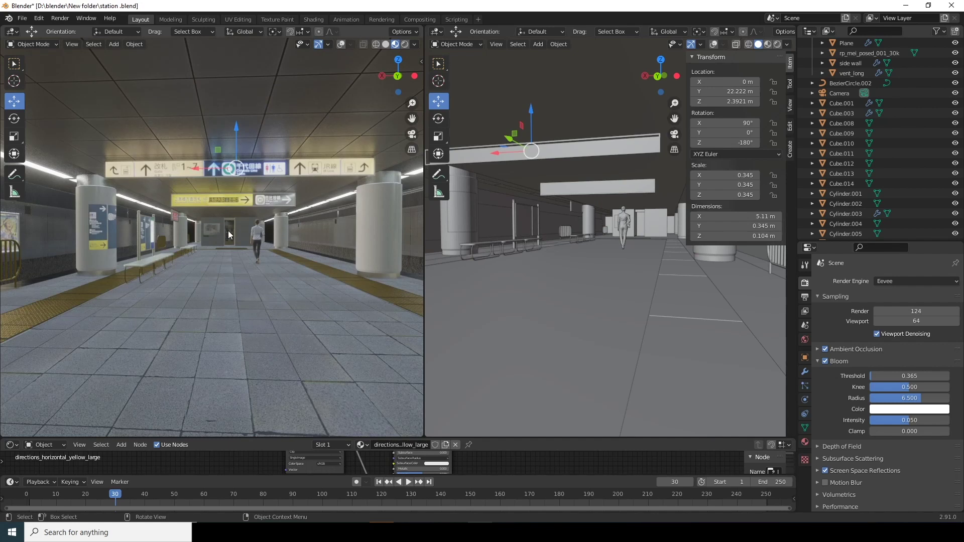
Select the yellow direction sign in Blender, then bring up the Patriots photo in Photoshop.
click(224, 198)
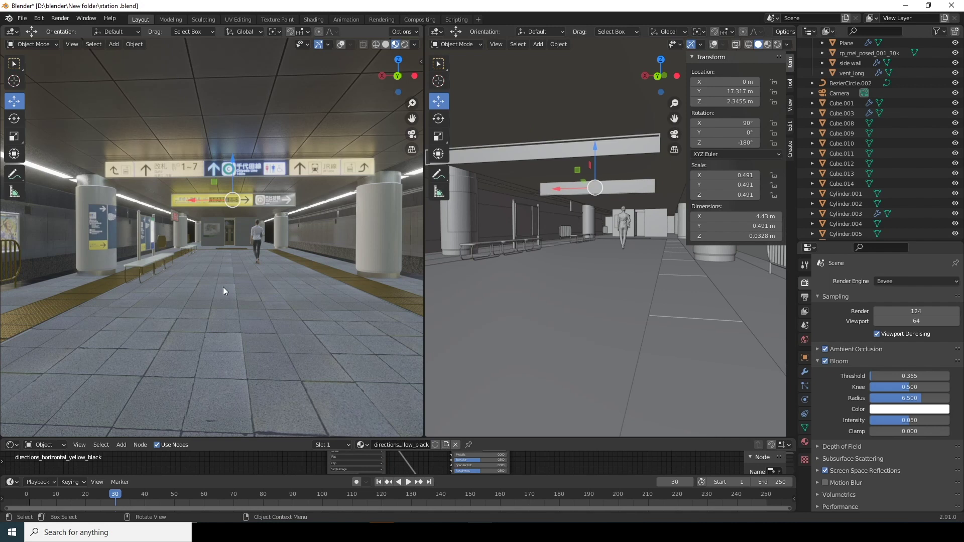
mouse_move(431, 532)
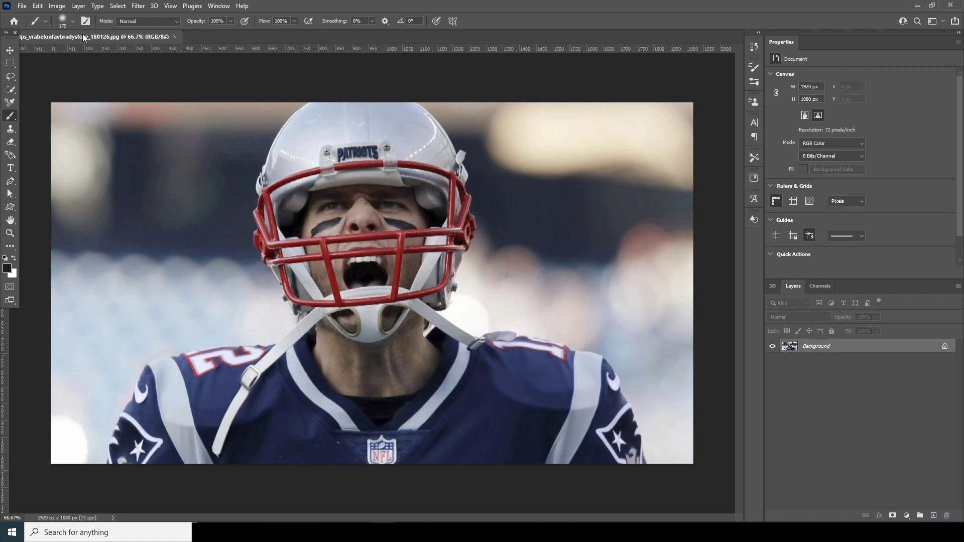
Create an 8 × 8 in, 300 ppi, 16-bit RGB document with a white background.
click(22, 6)
click(30, 15)
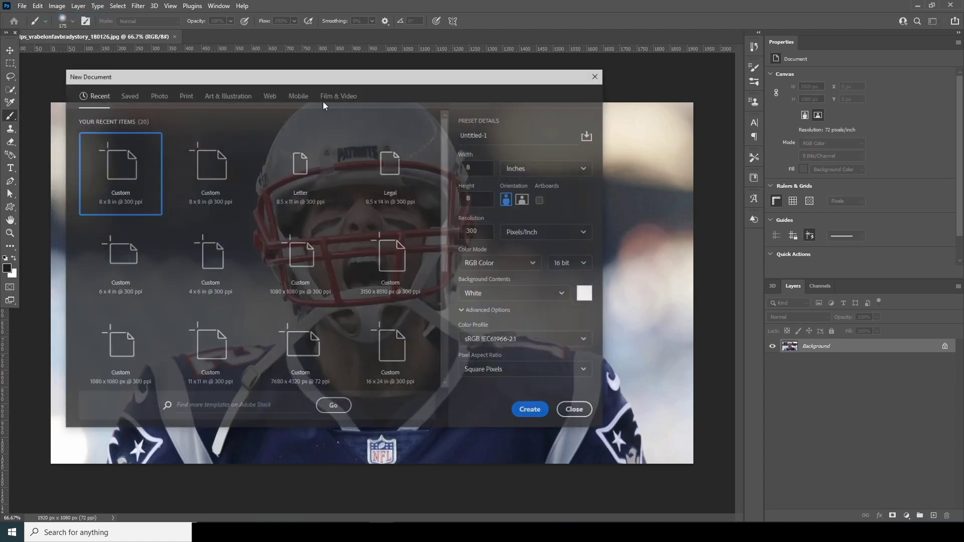
click(457, 209)
click(466, 243)
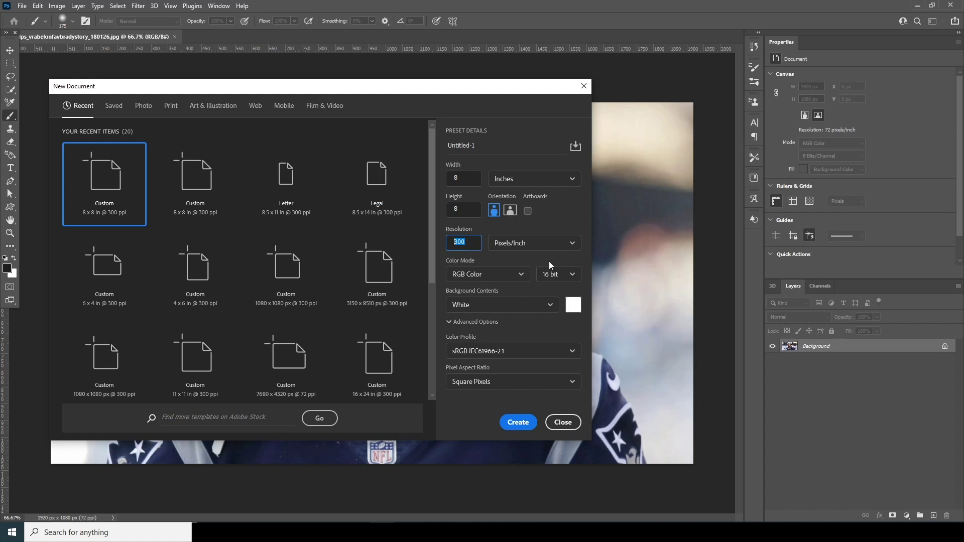
click(517, 426)
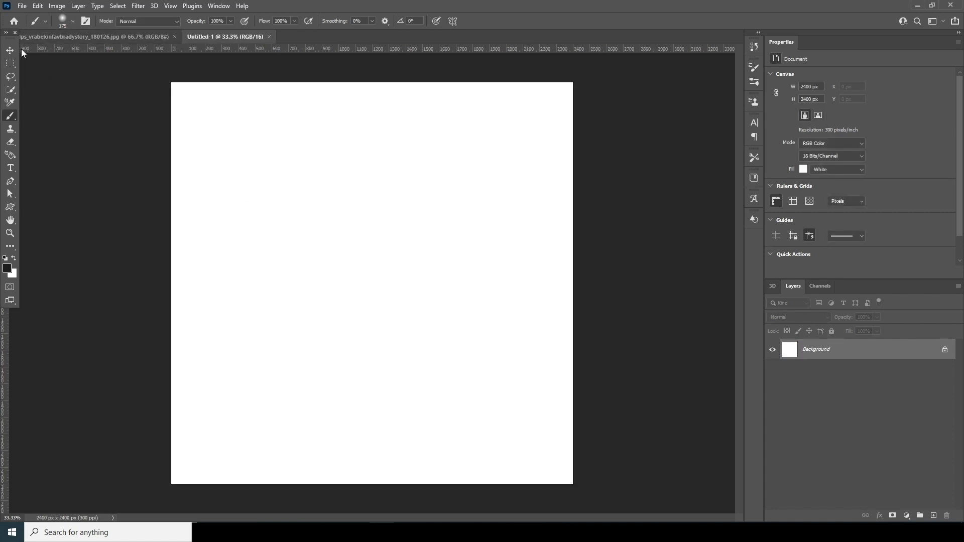
Copy the player photo into the Untitled-1 document, accepting the bit-depth conversion.
key(v)
click(71, 36)
drag(213, 39, 403, 273)
click(465, 205)
Convert the photo layer to a smart object and scale it to fill the canvas.
right_click(823, 346)
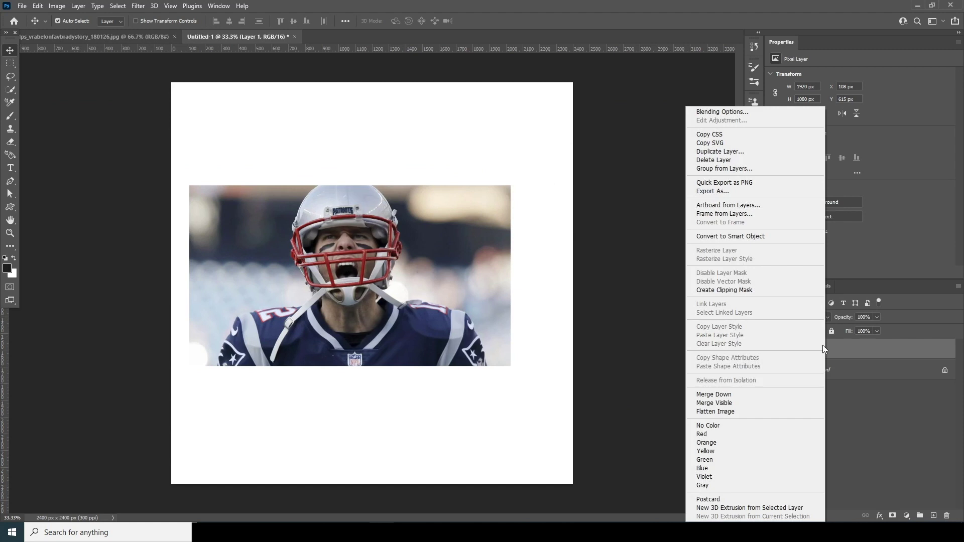
click(747, 236)
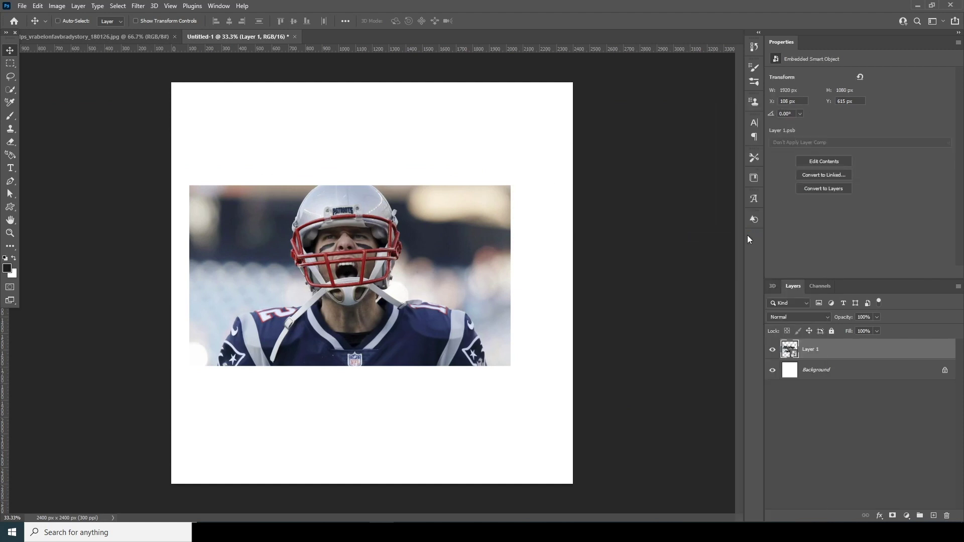
key(ctrl+t)
drag(507, 367, 542, 376)
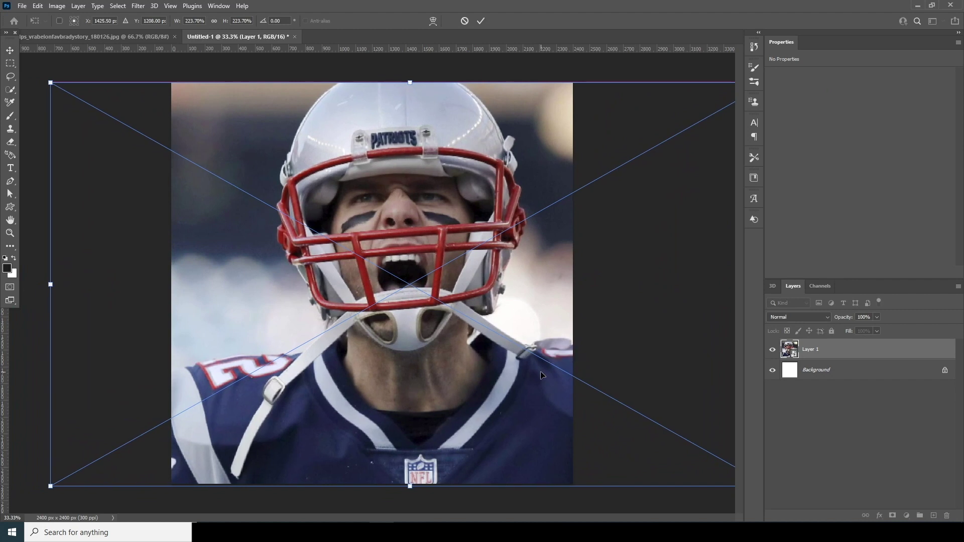
key(Return)
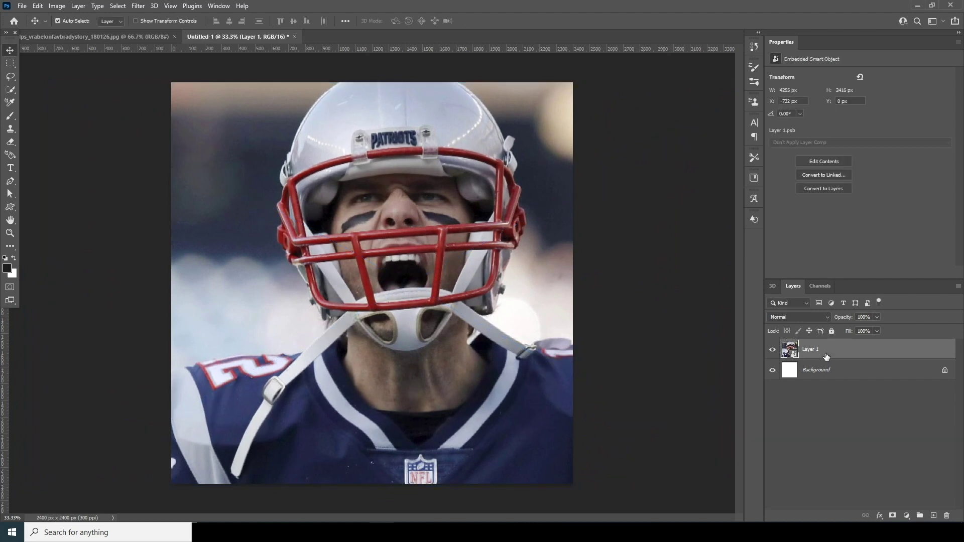
Add a Hue/Saturation adjustment layer with Saturation -100 above the photo layer.
click(907, 516)
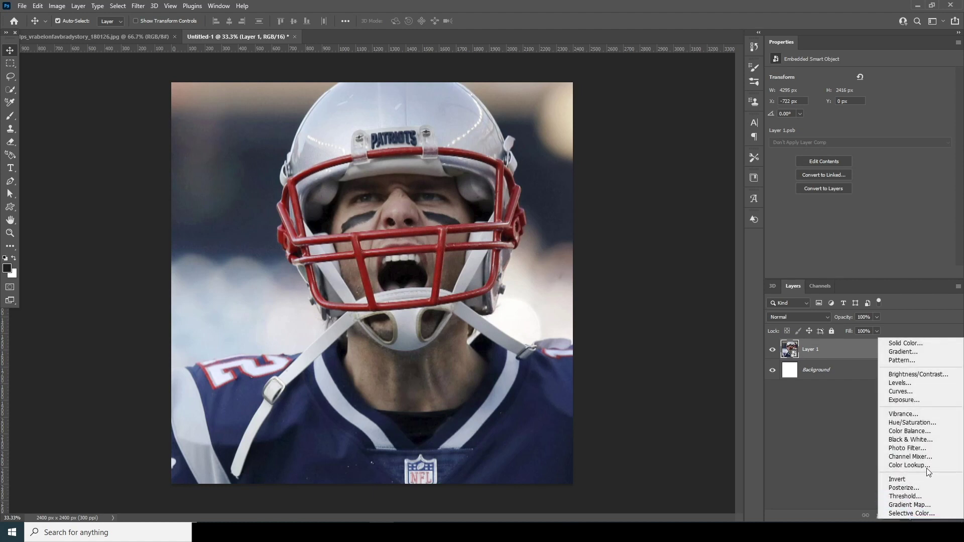
click(921, 425)
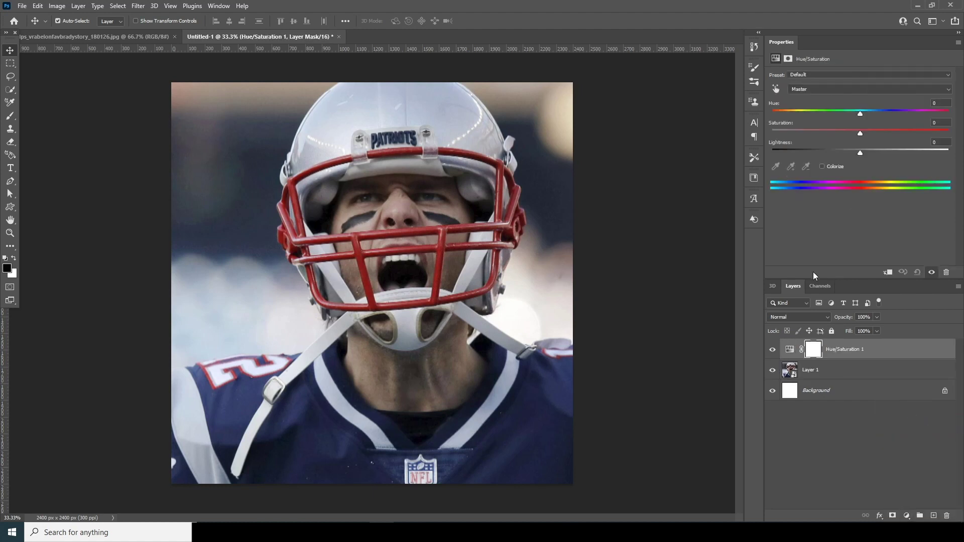
drag(791, 131, 764, 133)
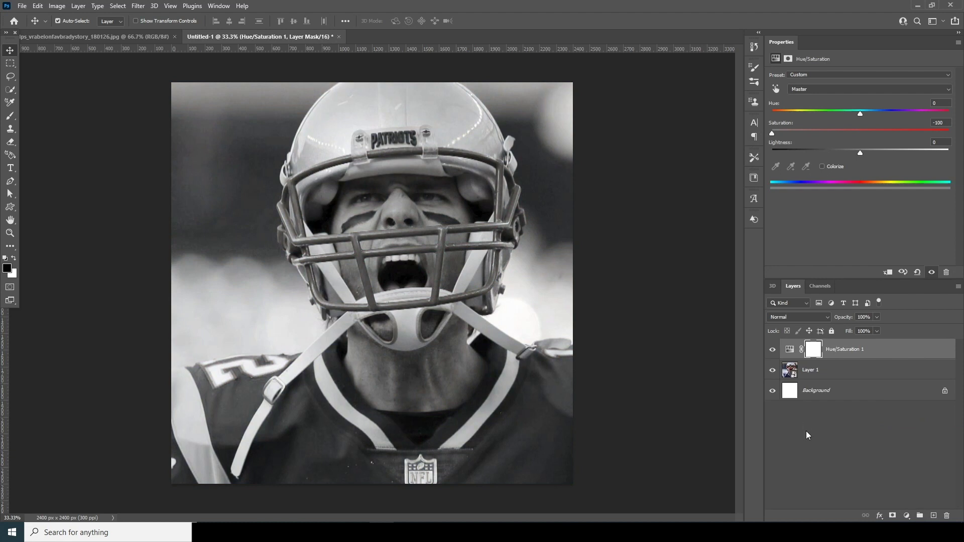
click(805, 370)
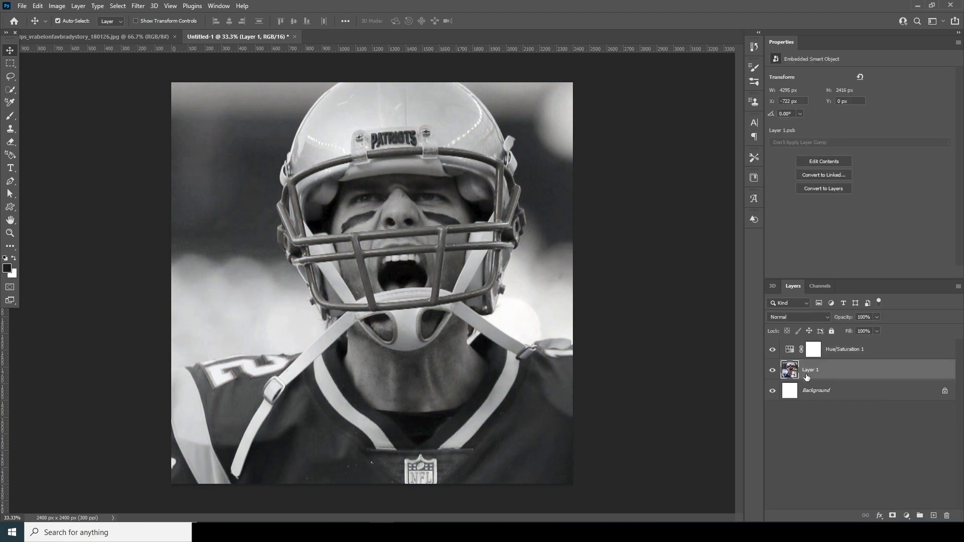
Apply Camera Raw: Texture +50, Clarity +75, noise reduction 76, colour noise 42, Highlights -93, Shadows +63.
click(138, 6)
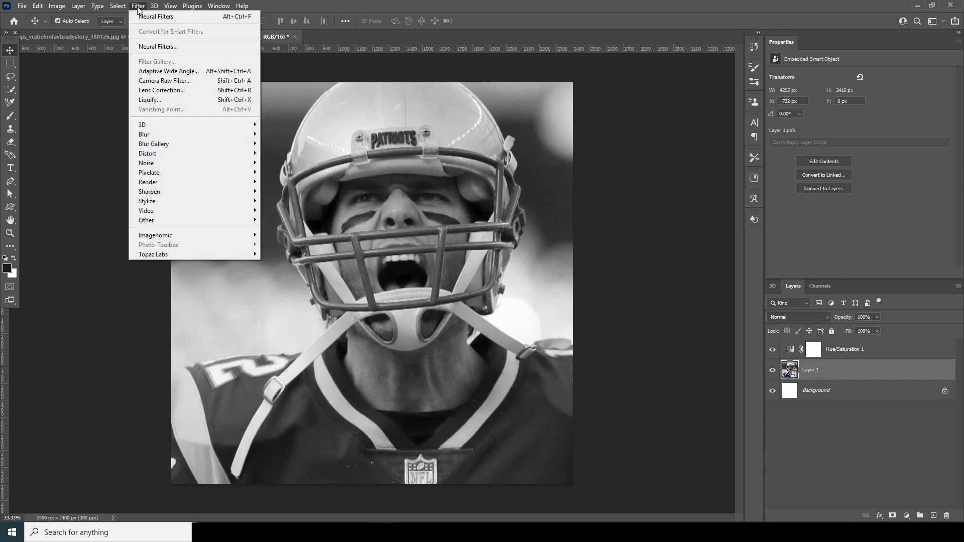
click(155, 84)
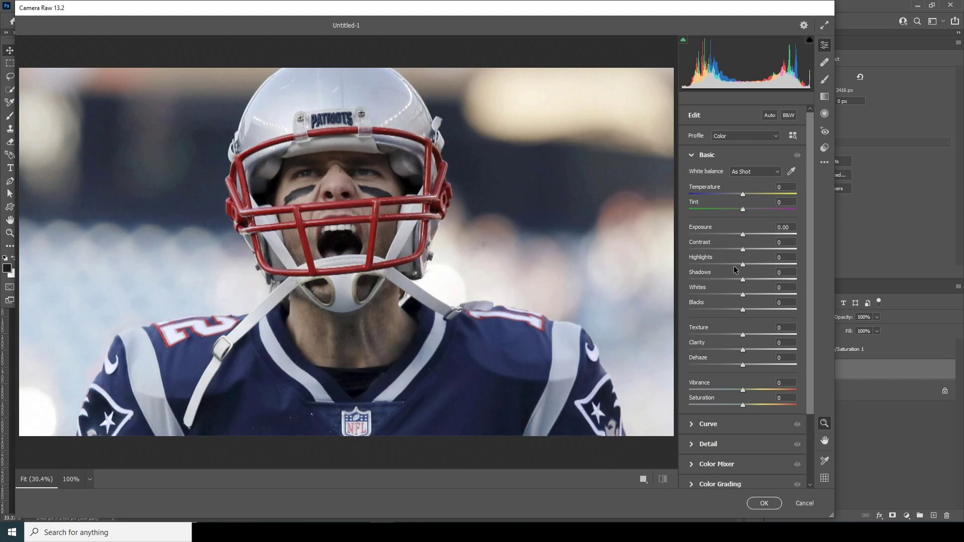
click(782, 350)
drag(743, 335, 755, 335)
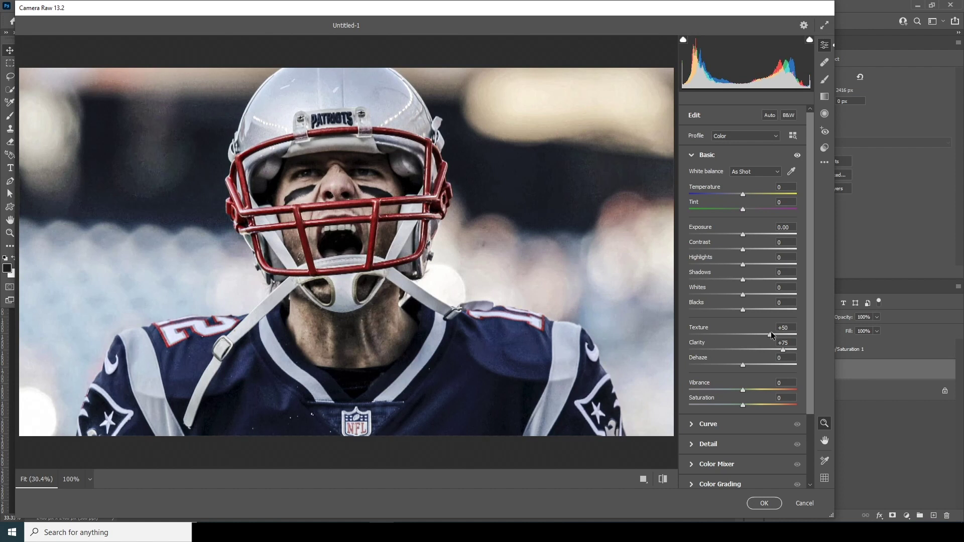
click(699, 444)
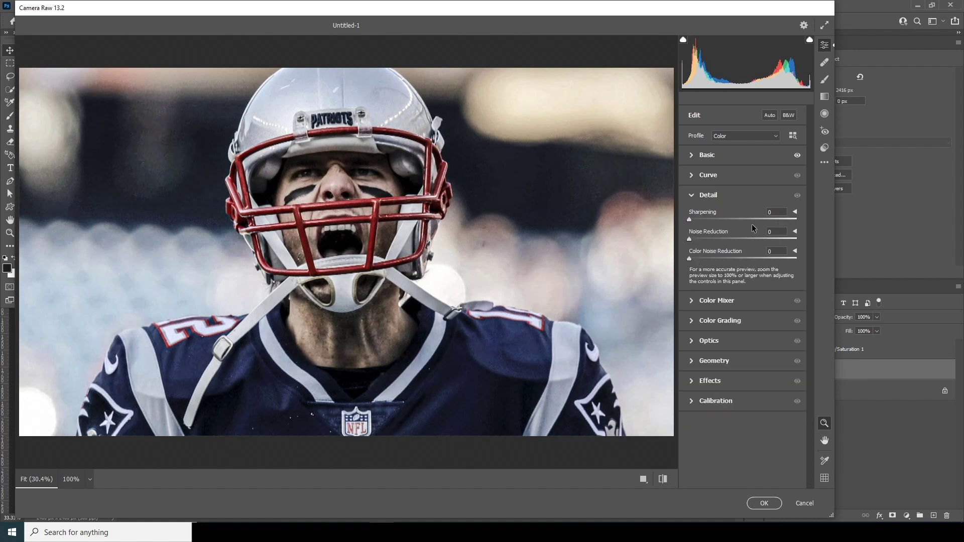
drag(779, 239, 771, 238)
click(733, 258)
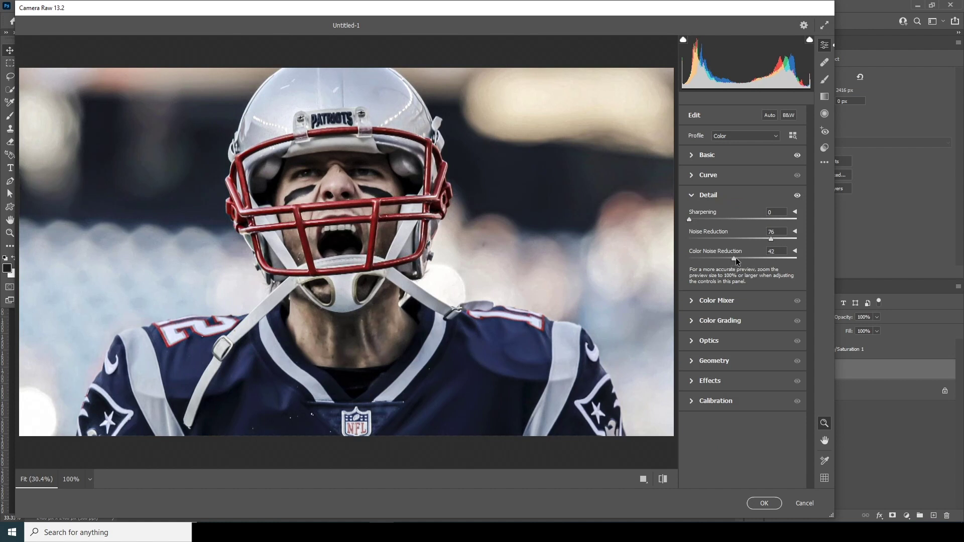
click(691, 156)
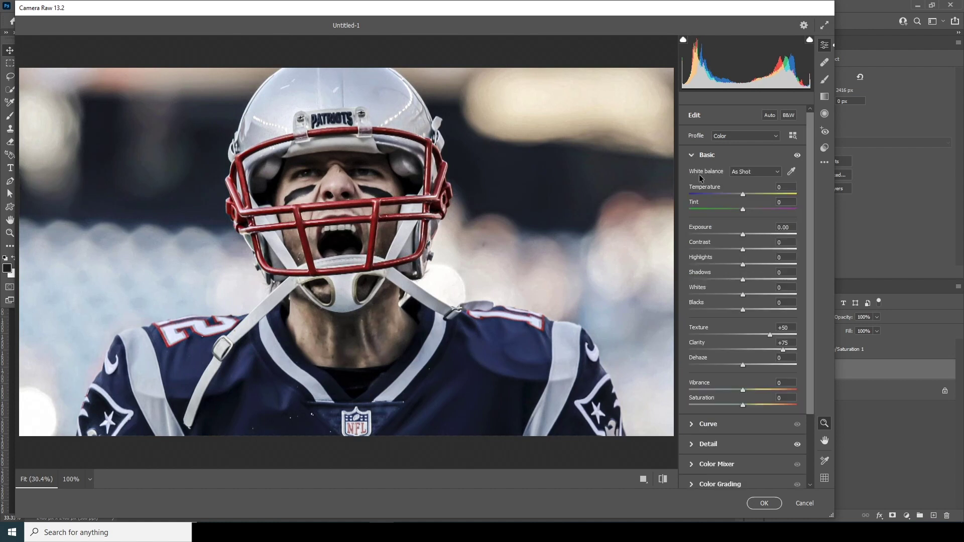
drag(698, 264, 776, 281)
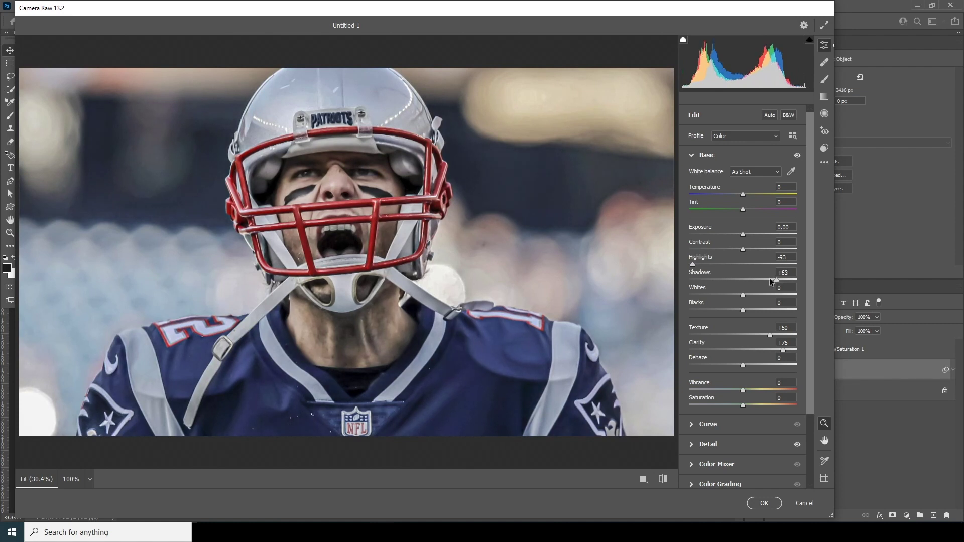
click(764, 503)
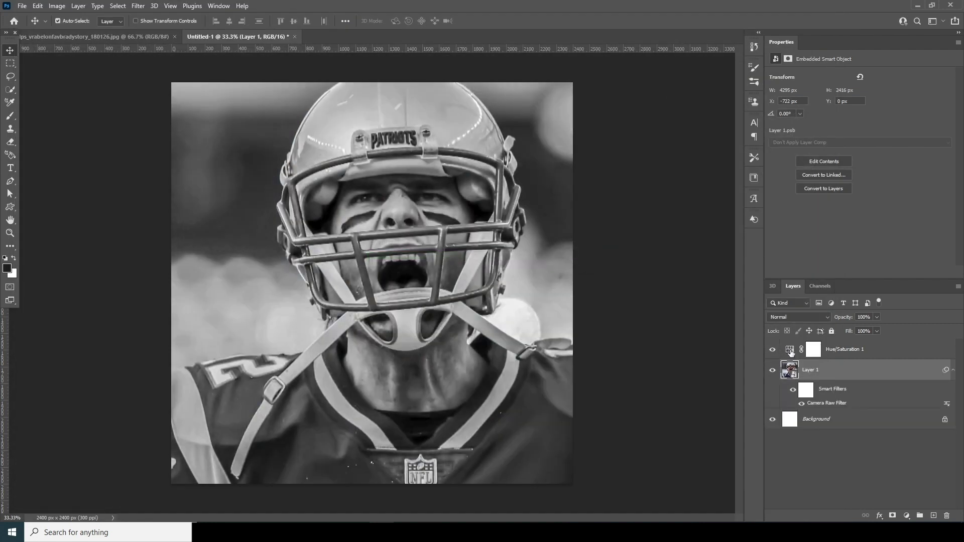
Add a Gradient Map adjustment layer above Hue/Saturation and bring up its gradient editor.
click(790, 351)
click(908, 517)
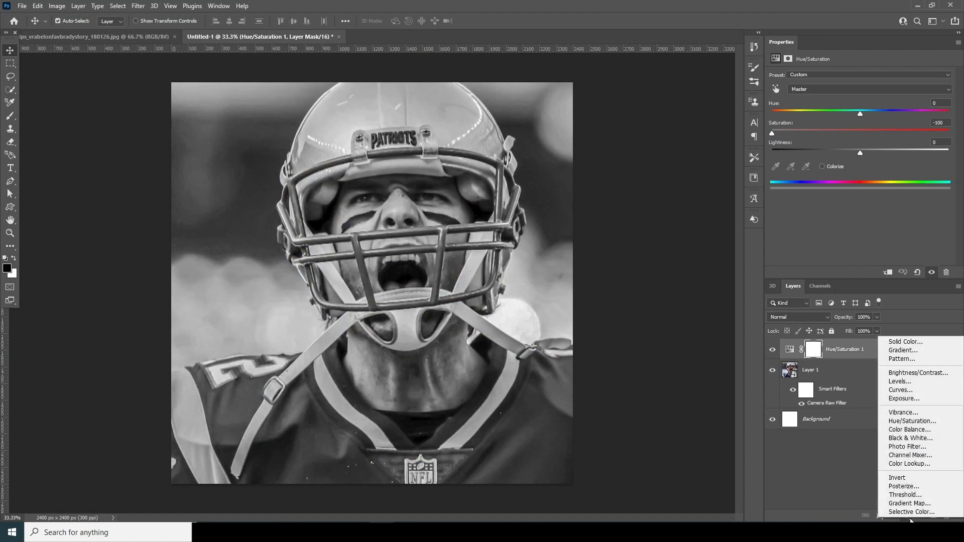
click(909, 504)
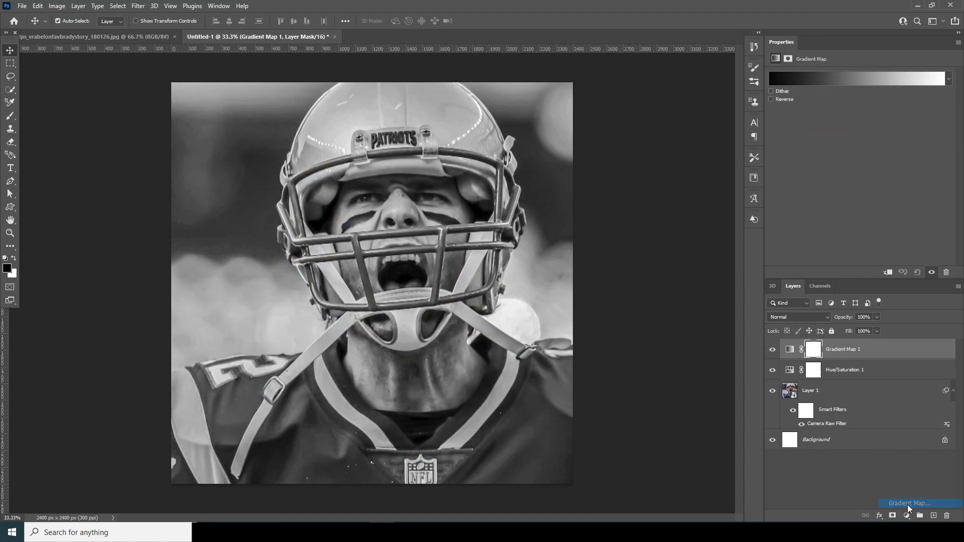
click(796, 79)
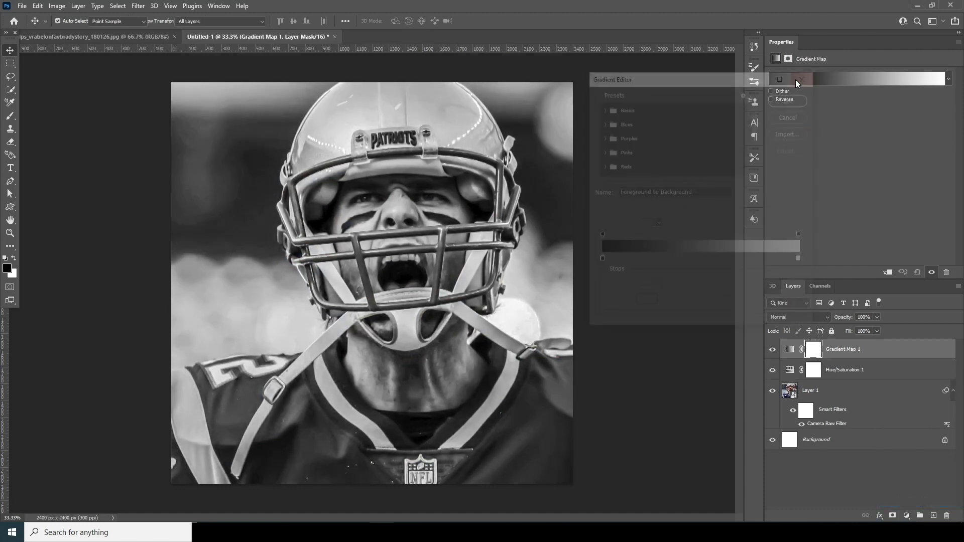
drag(633, 71, 545, 71)
Set the gradient's dark stop to a dark maroon red.
click(517, 257)
click(563, 298)
mouse_move(703, 285)
mouse_down()
mouse_move(663, 291)
mouse_move(681, 297)
mouse_up()
click(805, 194)
Set the gradient's light stop to bright red ff1313 and accept the gradient.
click(720, 256)
click(563, 298)
drag(688, 227, 728, 181)
drag(712, 219, 702, 185)
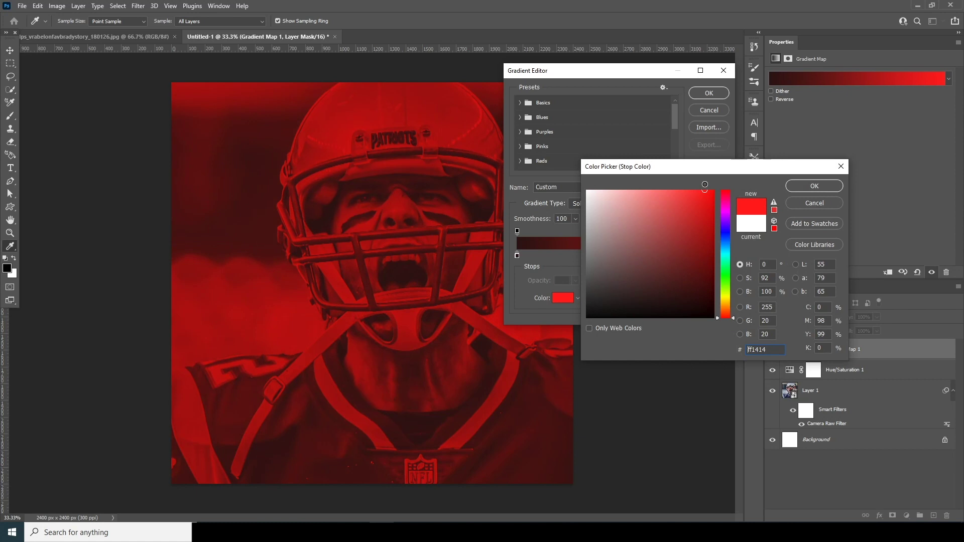
drag(705, 184, 705, 185)
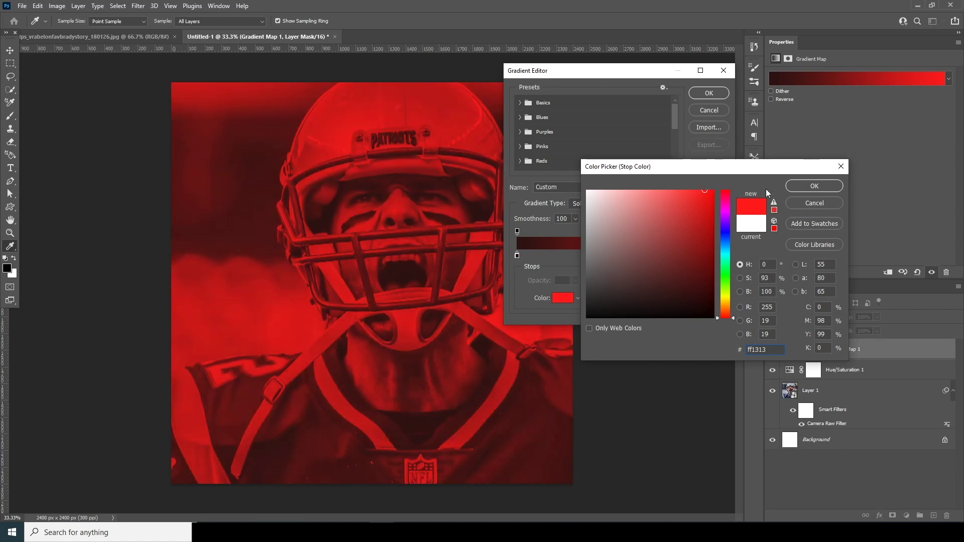
click(800, 186)
click(707, 94)
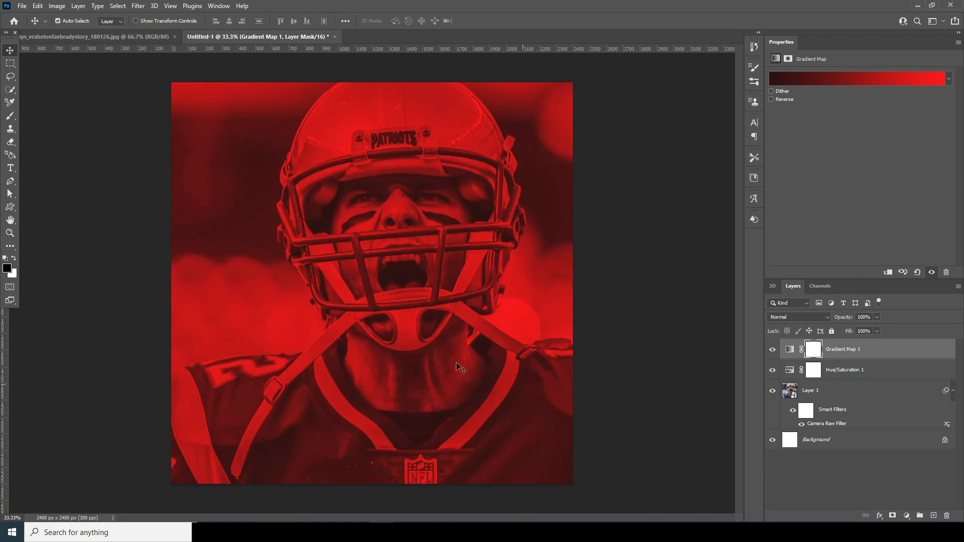
Draw a tall rectangle over the centre of the photo with the Rectangle Tool.
click(10, 207)
right_click(10, 206)
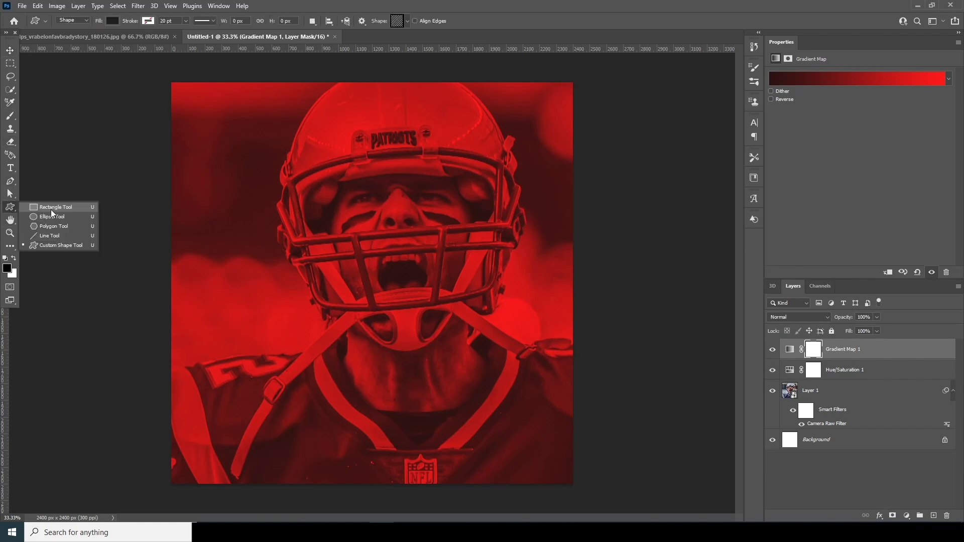
click(50, 207)
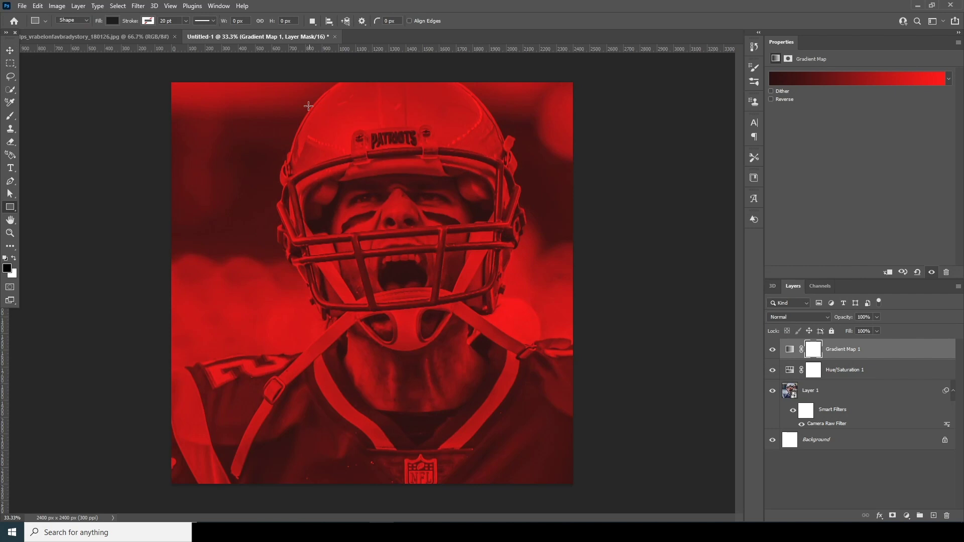
drag(298, 109, 513, 443)
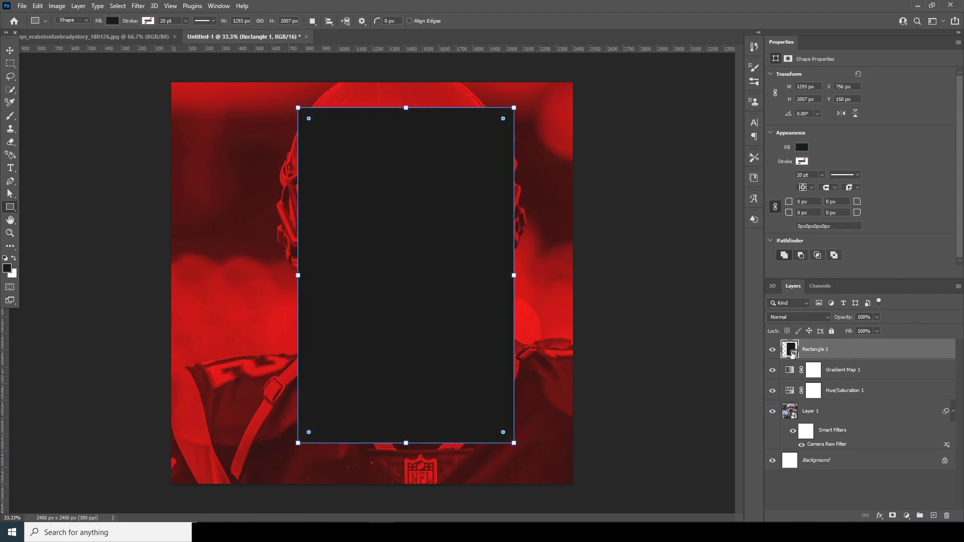
Use the hidden rectangle's outline to fill the Gradient Map mask black there, then deselect.
drag(791, 354, 793, 356)
click(773, 349)
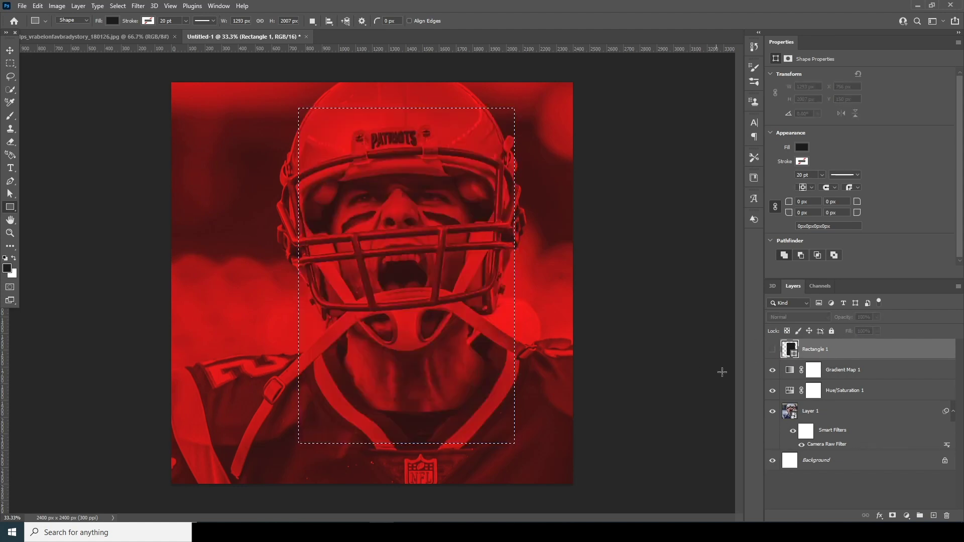
click(815, 376)
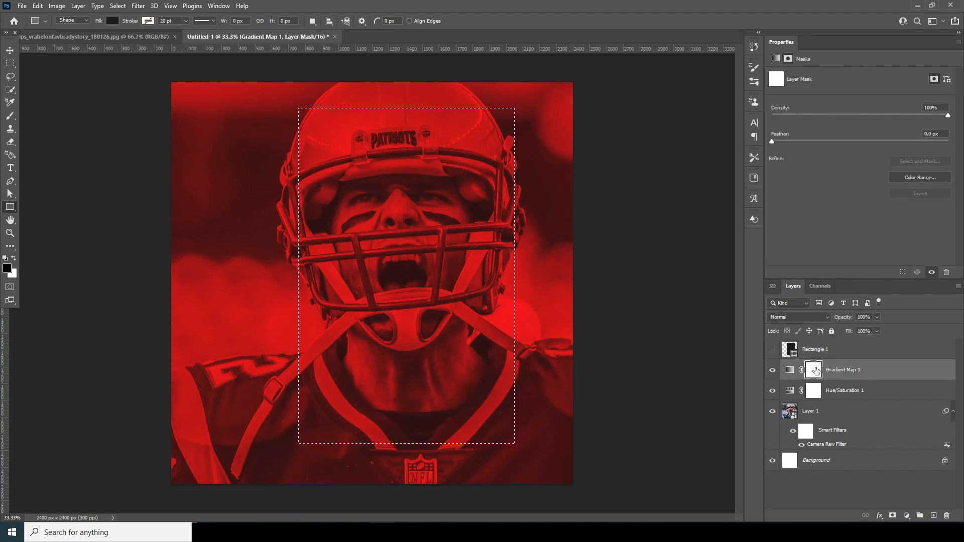
key(alt+BackSpace)
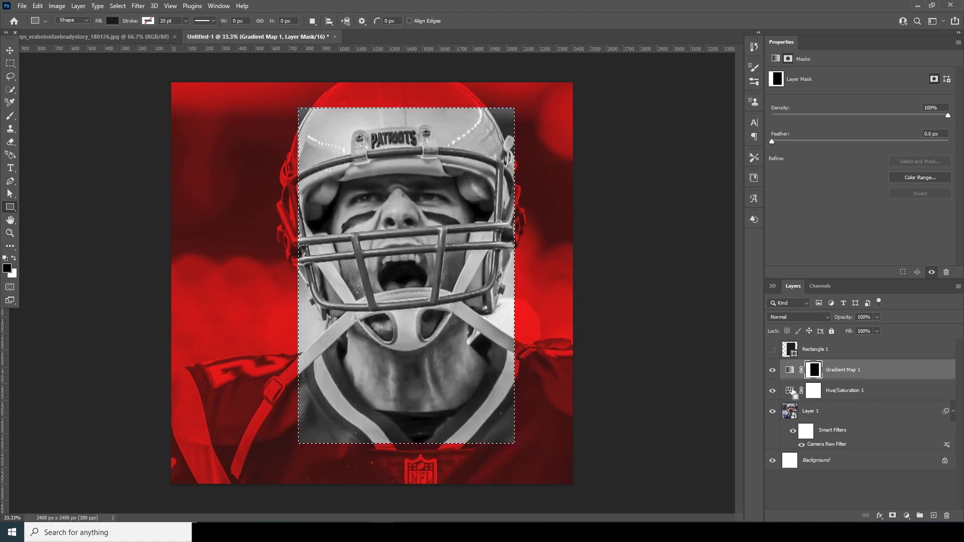
key(ctrl+d)
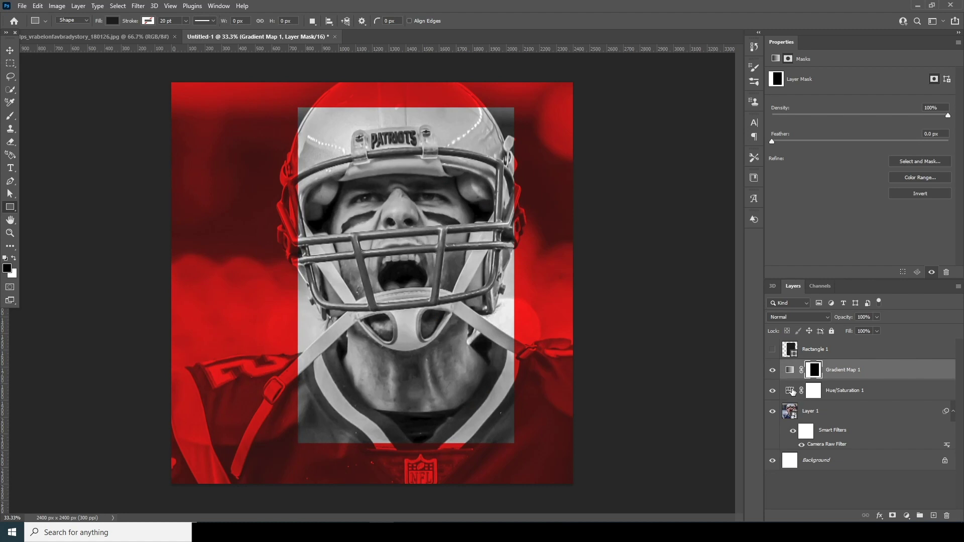
Add a new Layer 2 on top, filled with 50% gray and blended in Soft Light.
click(821, 354)
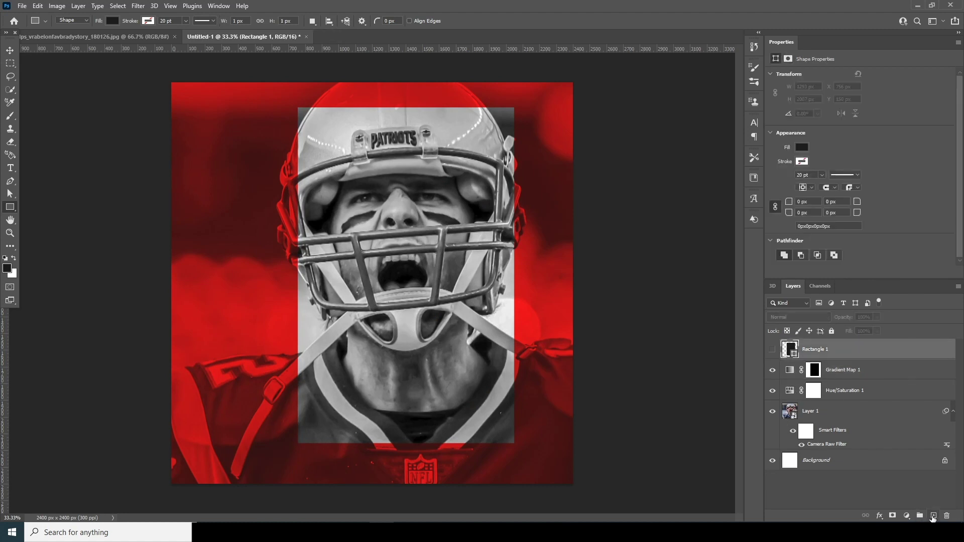
click(932, 516)
click(38, 6)
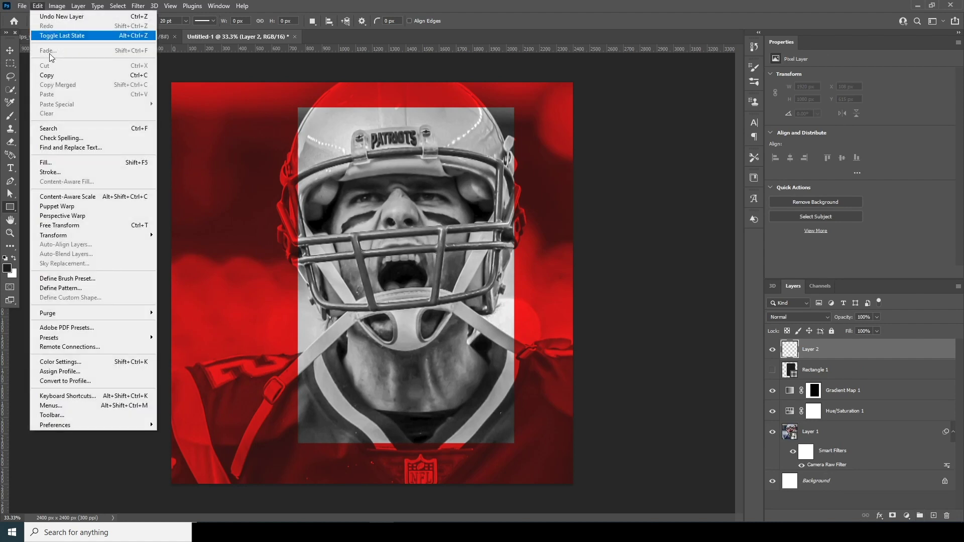
click(55, 162)
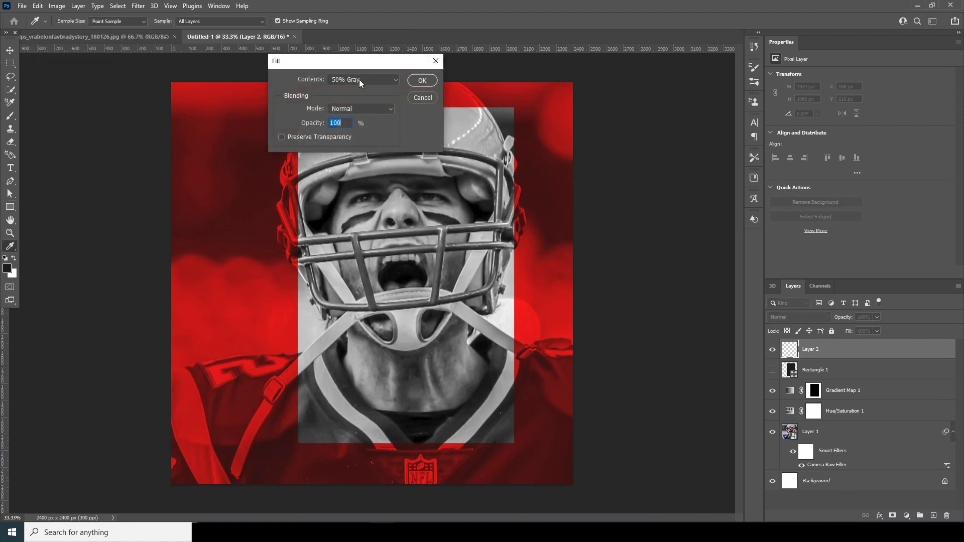
click(421, 80)
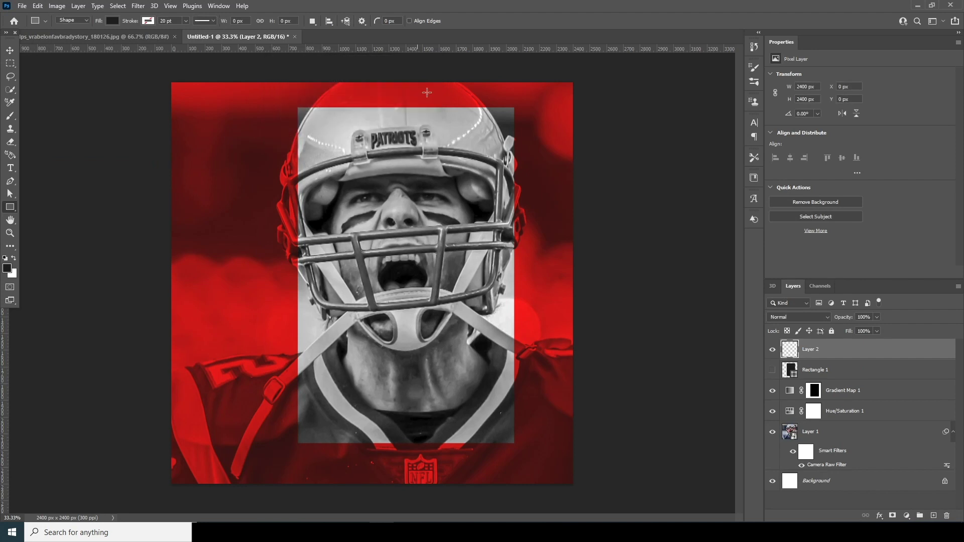
click(795, 317)
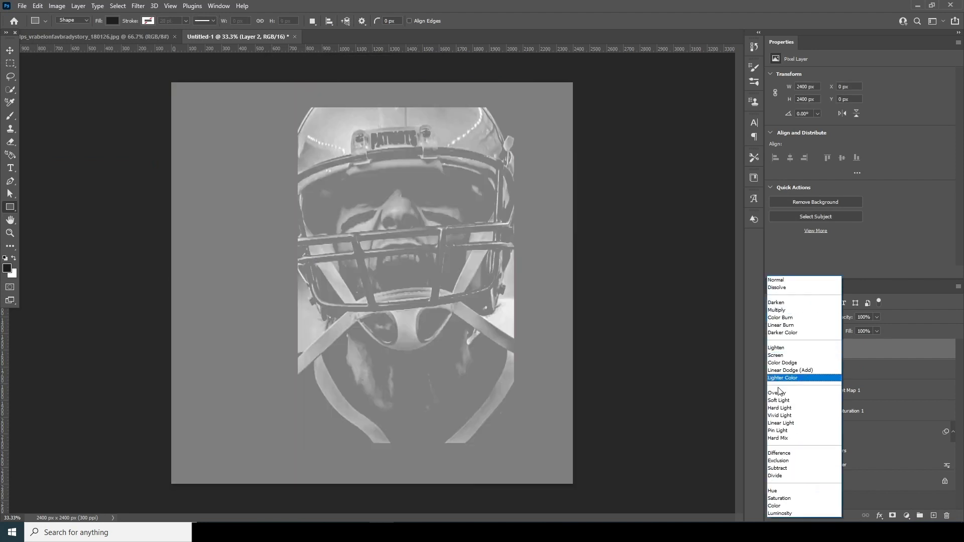
click(781, 404)
click(10, 246)
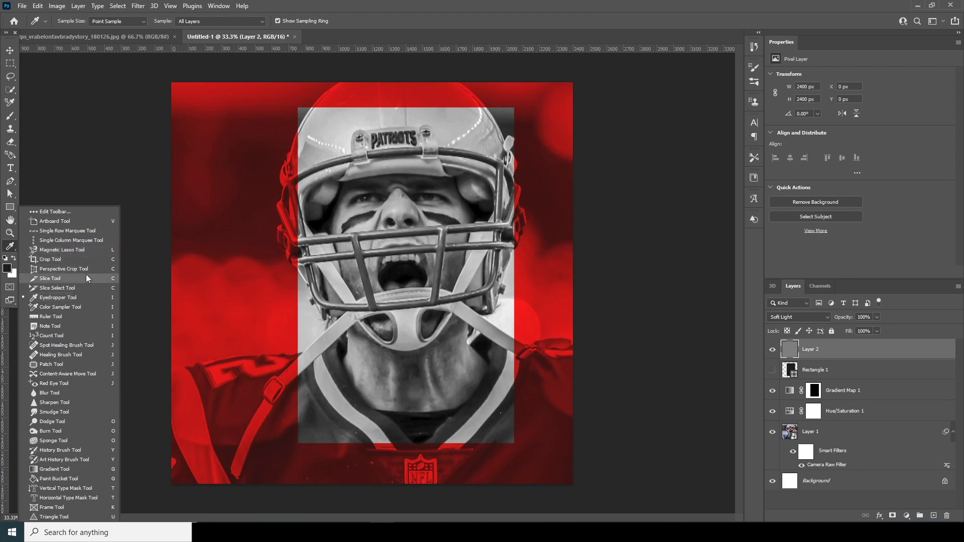
Dodge the gray layer to lighten under both eyes and the red right side.
click(72, 422)
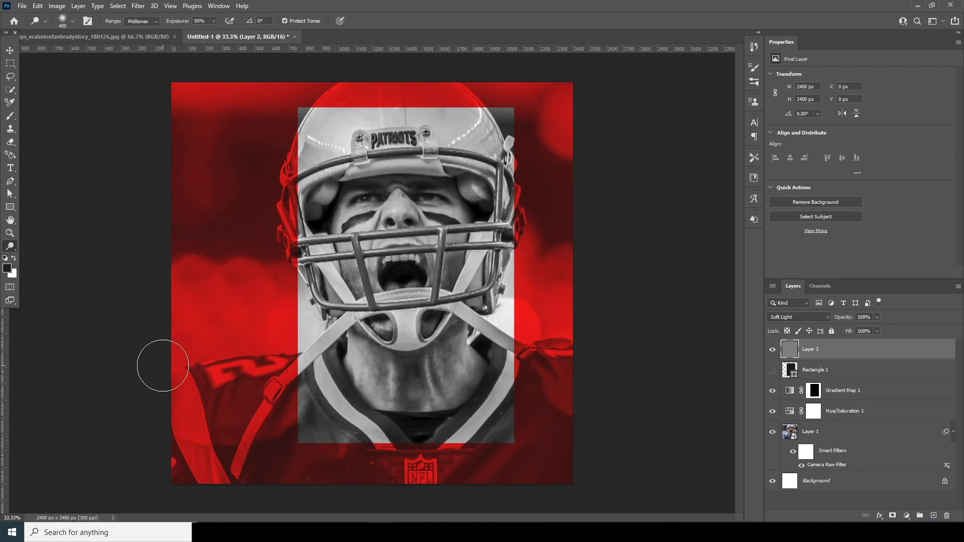
drag(341, 234, 361, 274)
mouse_move(442, 231)
mouse_down()
mouse_move(462, 201)
mouse_move(442, 226)
mouse_up()
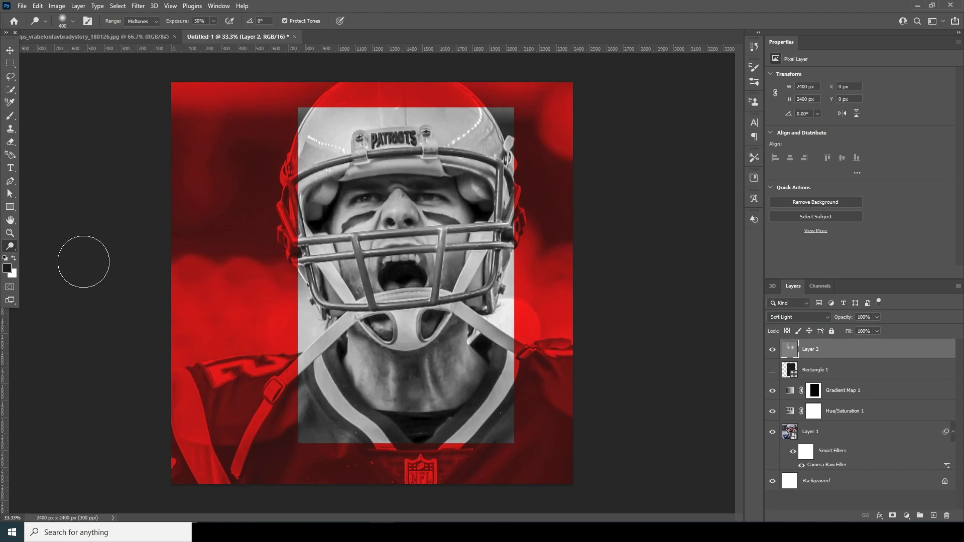
mouse_move(616, 327)
mouse_down()
mouse_move(558, 332)
mouse_move(563, 345)
mouse_move(581, 359)
mouse_move(564, 328)
mouse_move(557, 235)
mouse_move(557, 366)
mouse_move(526, 346)
mouse_up()
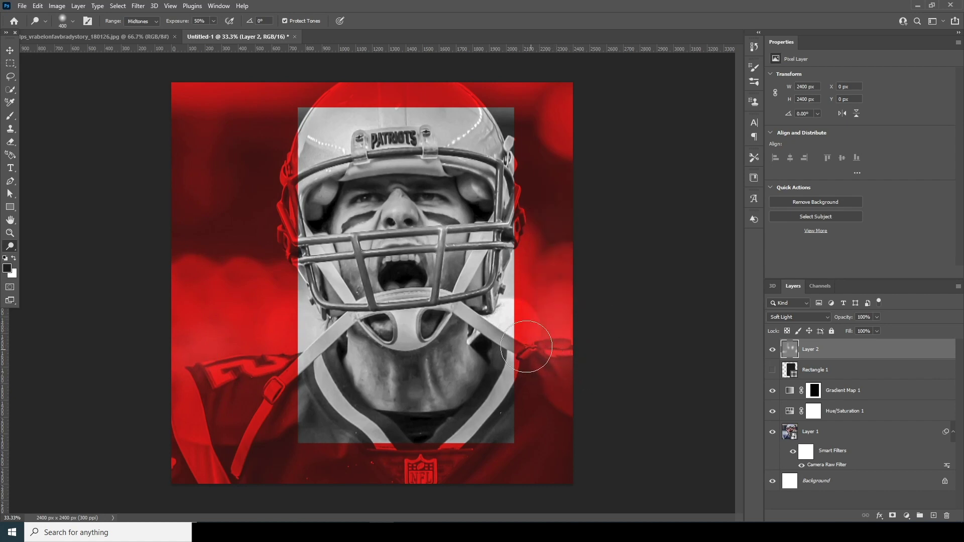
Burn the left background and neck at 45% exposure, toggling the gray layer to compare.
right_click(9, 249)
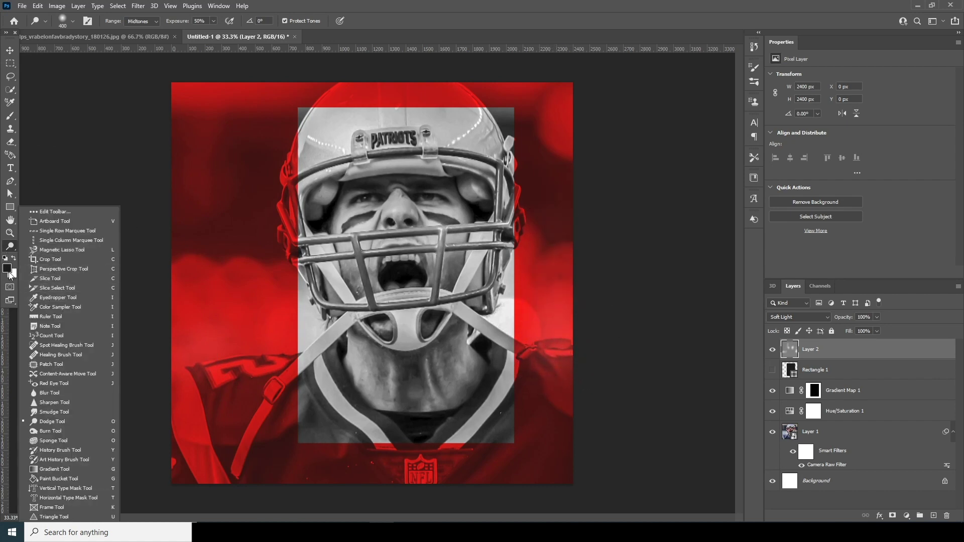
click(50, 431)
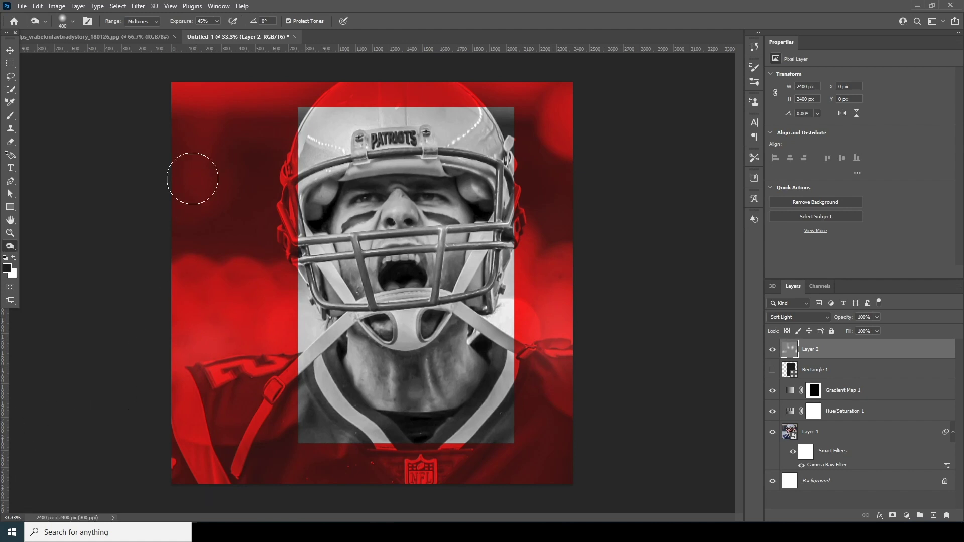
mouse_move(258, 109)
mouse_down()
mouse_move(269, 168)
mouse_move(223, 283)
mouse_move(185, 128)
mouse_move(202, 111)
mouse_move(183, 284)
mouse_move(193, 165)
mouse_move(193, 244)
mouse_move(236, 279)
mouse_move(249, 338)
mouse_move(278, 379)
mouse_move(262, 359)
mouse_move(369, 449)
mouse_move(347, 369)
mouse_move(371, 430)
mouse_move(323, 353)
mouse_move(363, 450)
mouse_move(361, 482)
mouse_move(423, 480)
mouse_move(527, 362)
mouse_move(474, 466)
mouse_move(491, 379)
mouse_move(482, 385)
mouse_move(529, 397)
mouse_up()
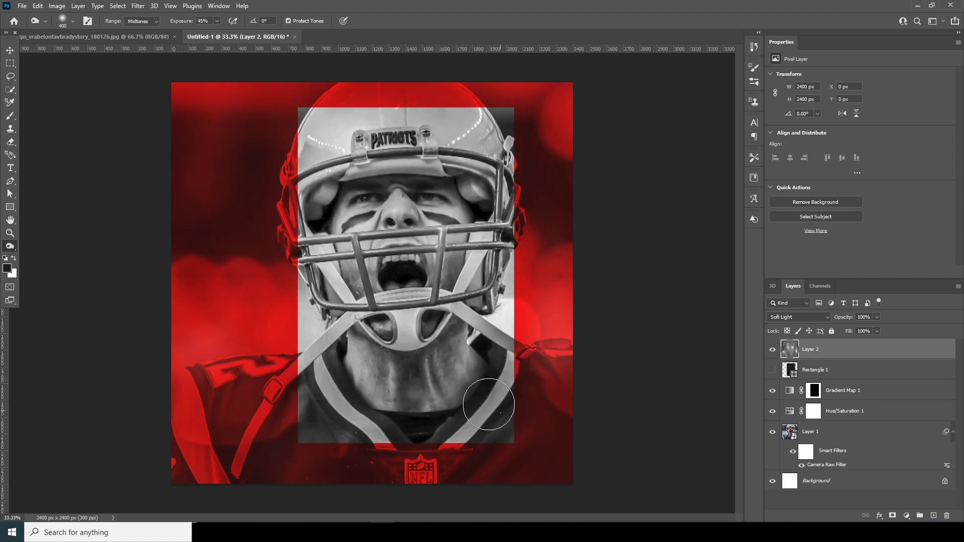
mouse_move(270, 196)
mouse_down()
mouse_move(329, 311)
mouse_move(371, 361)
mouse_move(499, 411)
mouse_move(534, 254)
mouse_move(405, 439)
mouse_move(477, 302)
mouse_move(495, 313)
mouse_up()
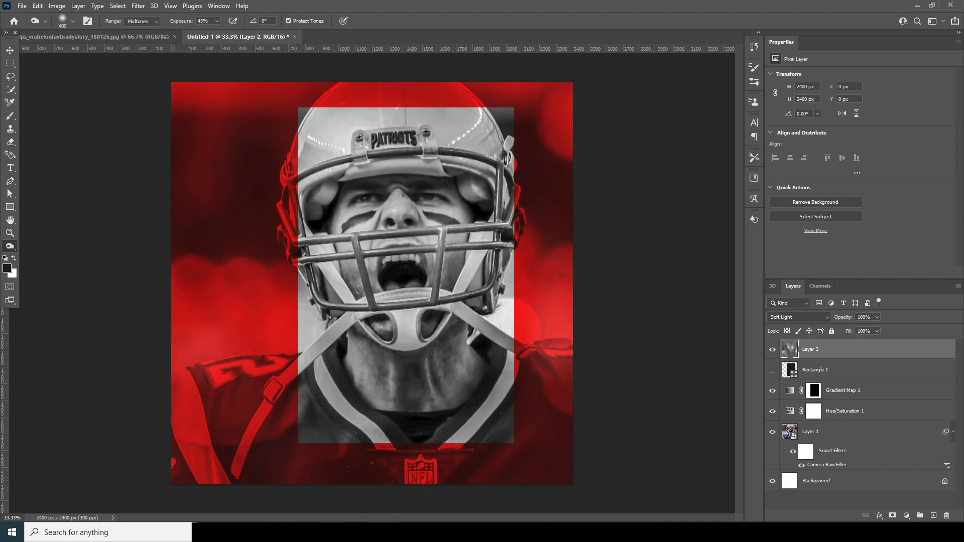
click(772, 351)
click(773, 351)
drag(790, 356, 790, 357)
Stamp the visible layers onto a new merged layer and bring up Neural Filters.
key(ctrl+shift+alt+e)
click(773, 350)
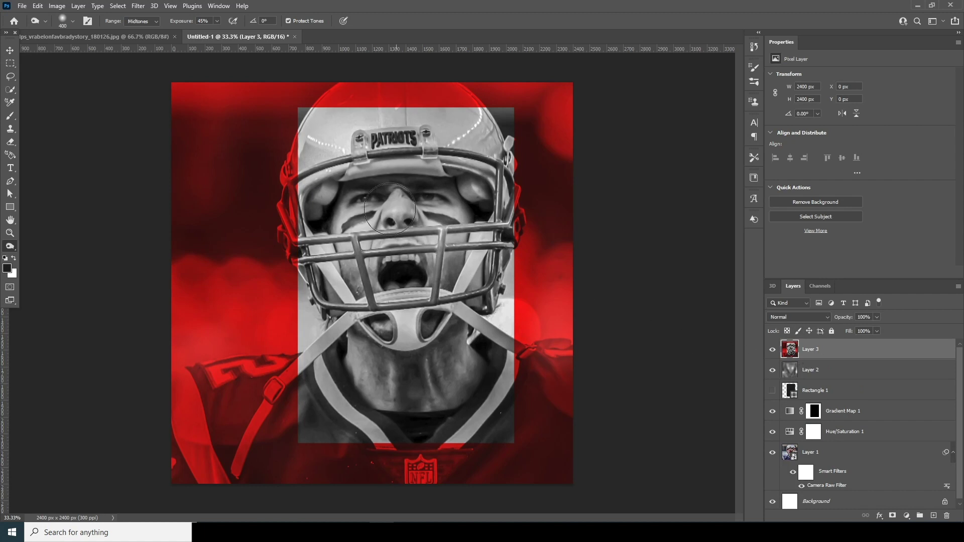
click(138, 6)
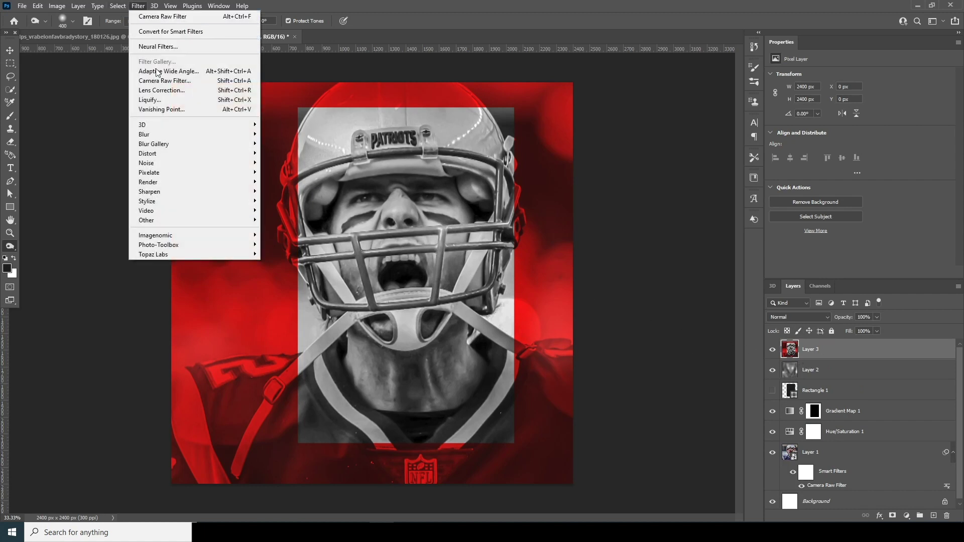
click(163, 47)
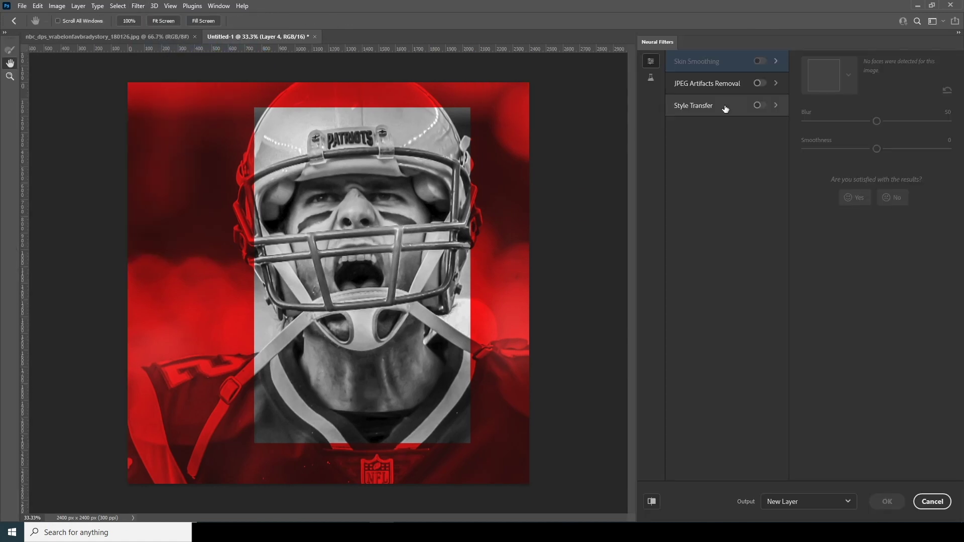
Apply Style Transfer with subject focus, preserved colours, strength 97, brightness -21, output as new layer.
click(762, 109)
click(759, 105)
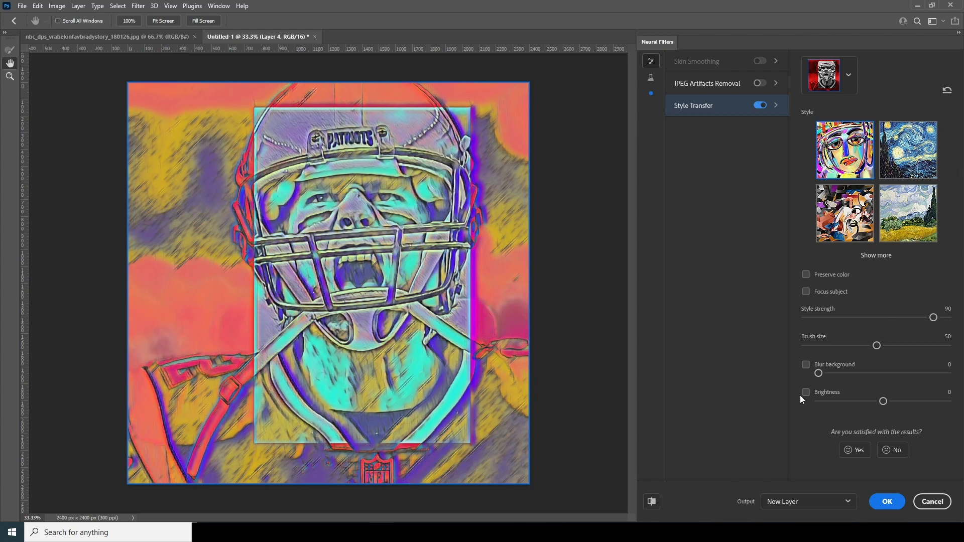
click(806, 293)
click(806, 275)
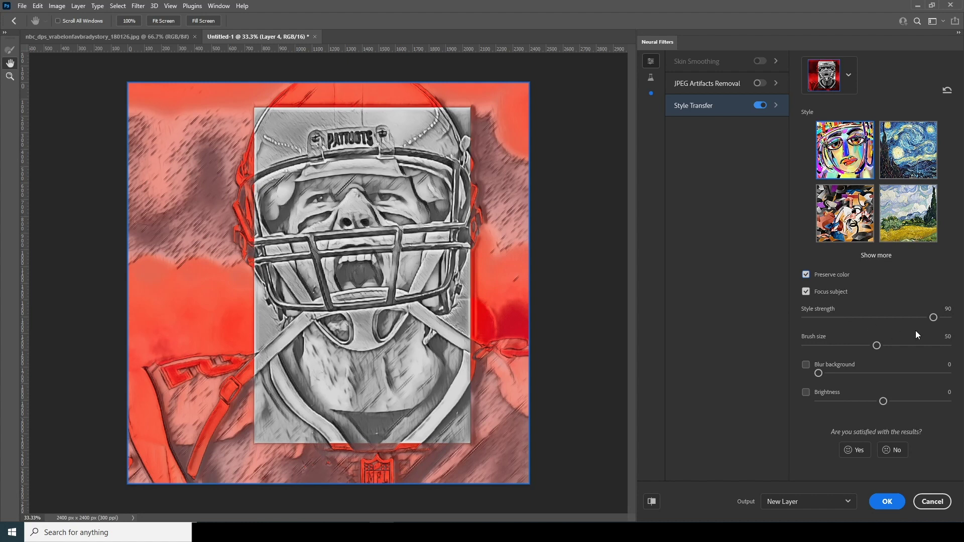
click(947, 322)
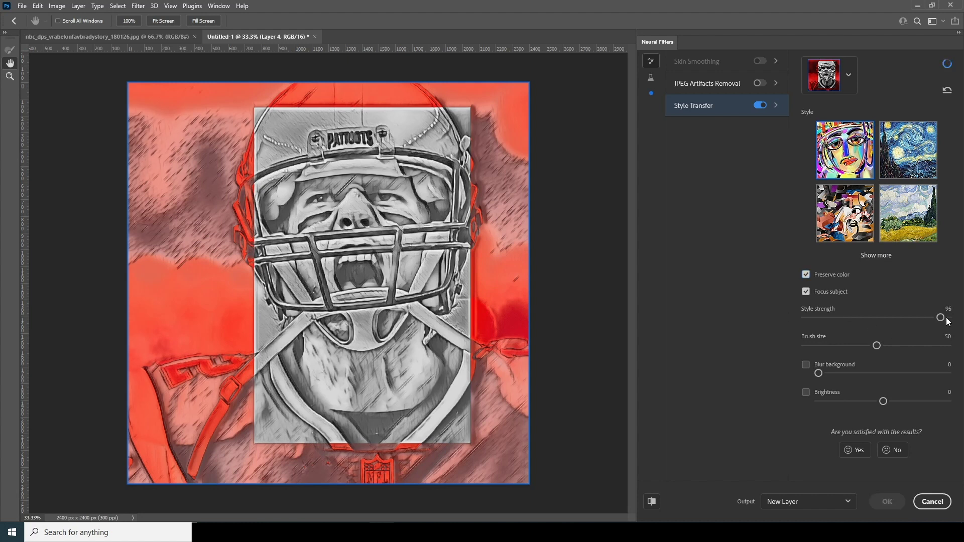
click(948, 322)
click(872, 401)
click(861, 401)
click(856, 402)
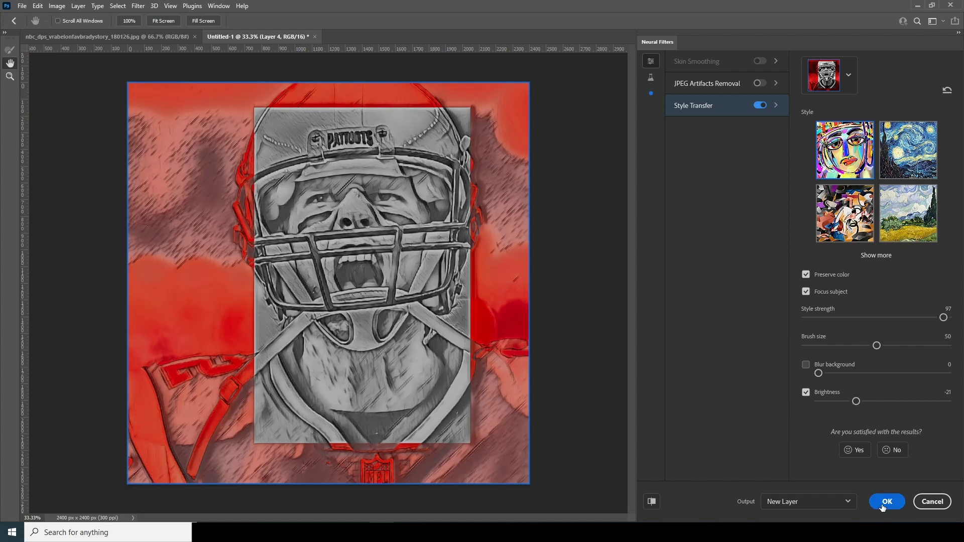
click(887, 502)
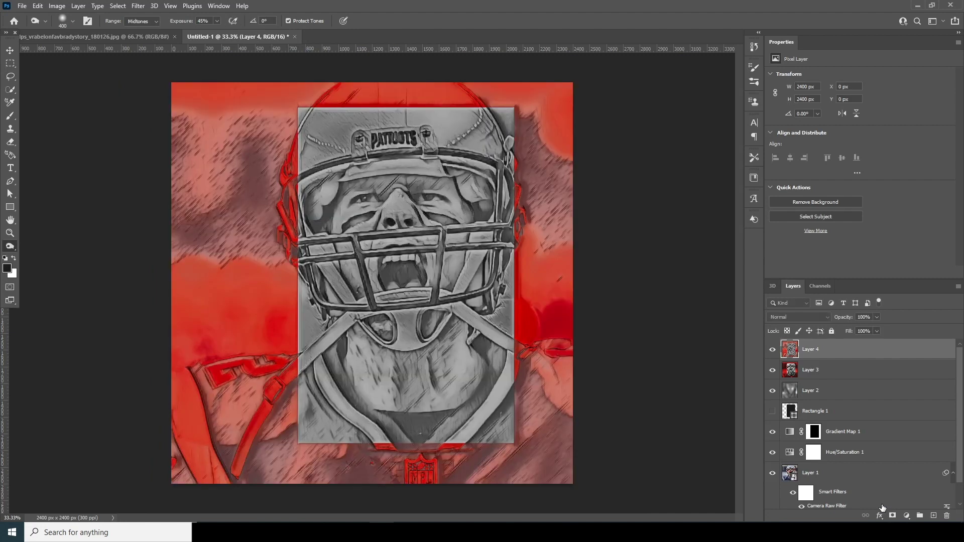
Set Layer 4 to Overlay blend mode and lower its opacity to about 66%.
click(799, 317)
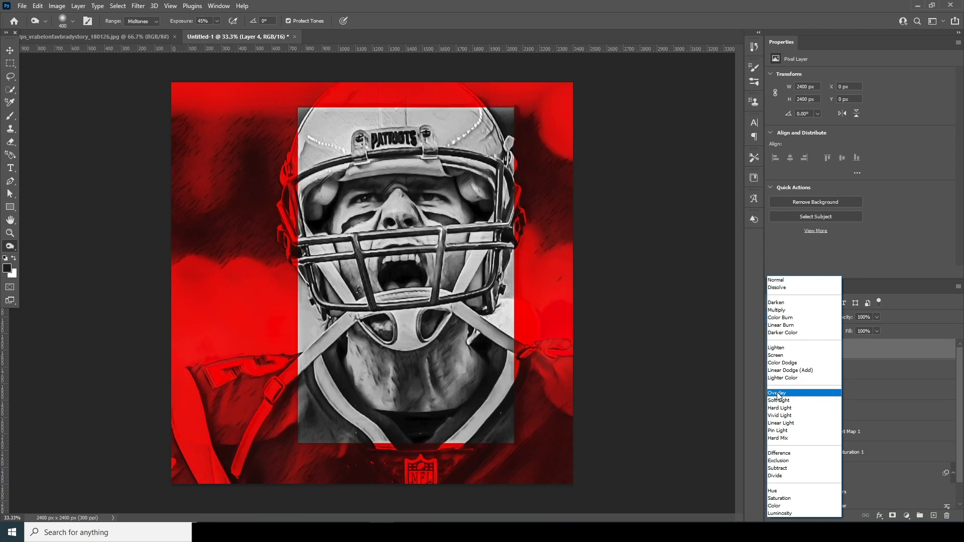
click(779, 393)
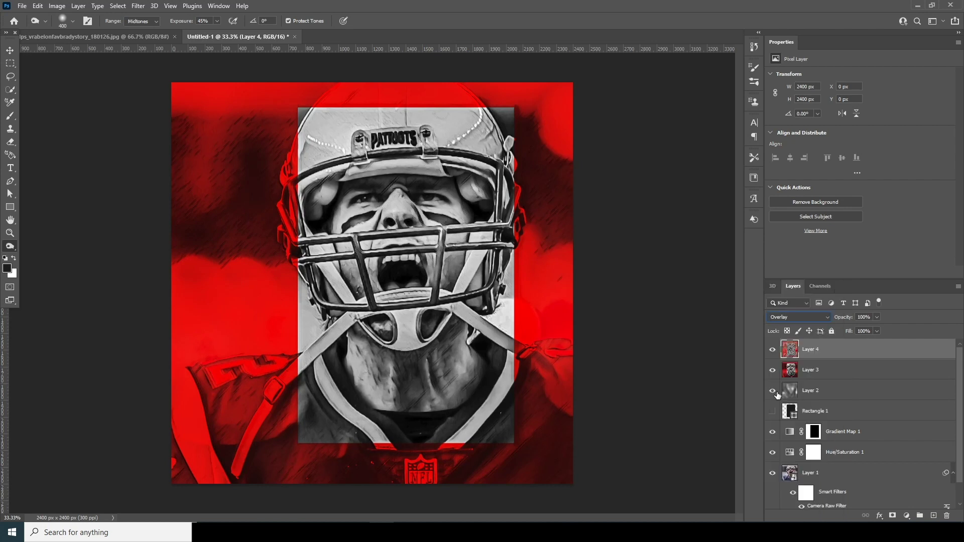
click(773, 351)
click(773, 351)
click(772, 351)
click(877, 317)
click(856, 329)
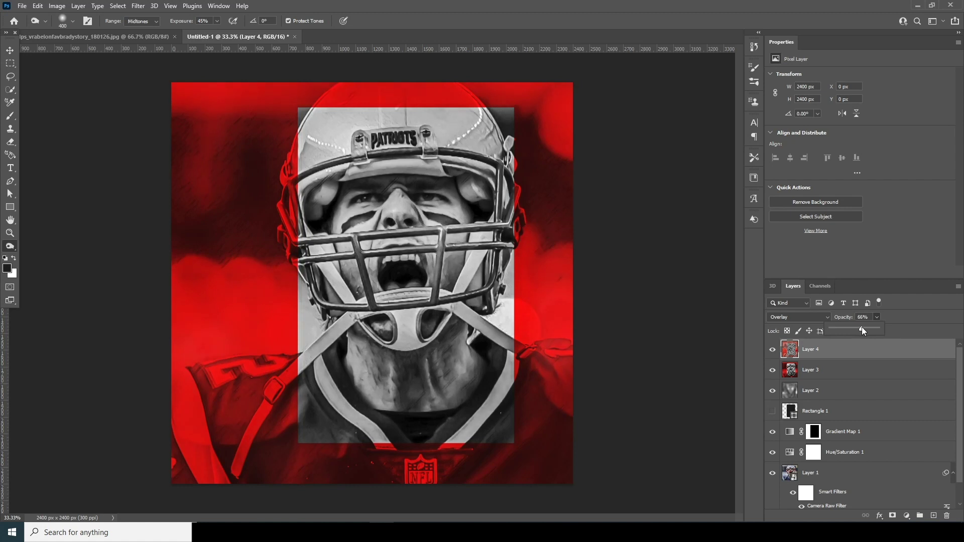
click(10, 168)
Draw a tall paragraph text box down the poster's left side and set its font to Nexa Bold.
drag(211, 117, 293, 444)
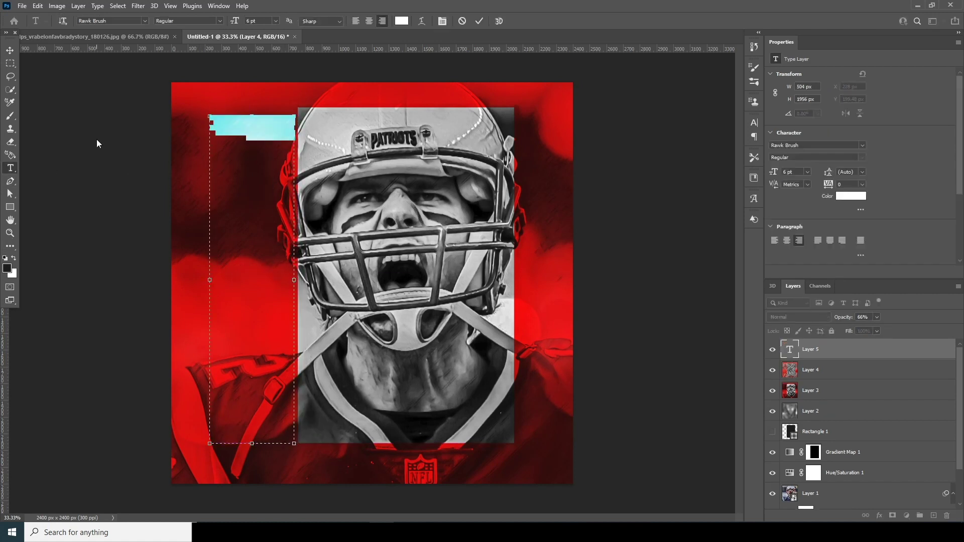
drag(253, 114, 253, 105)
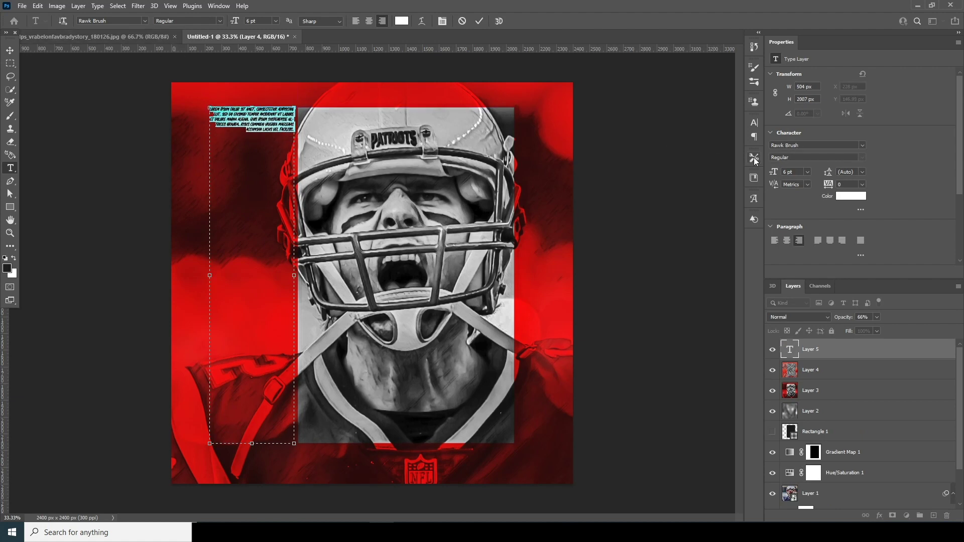
click(863, 145)
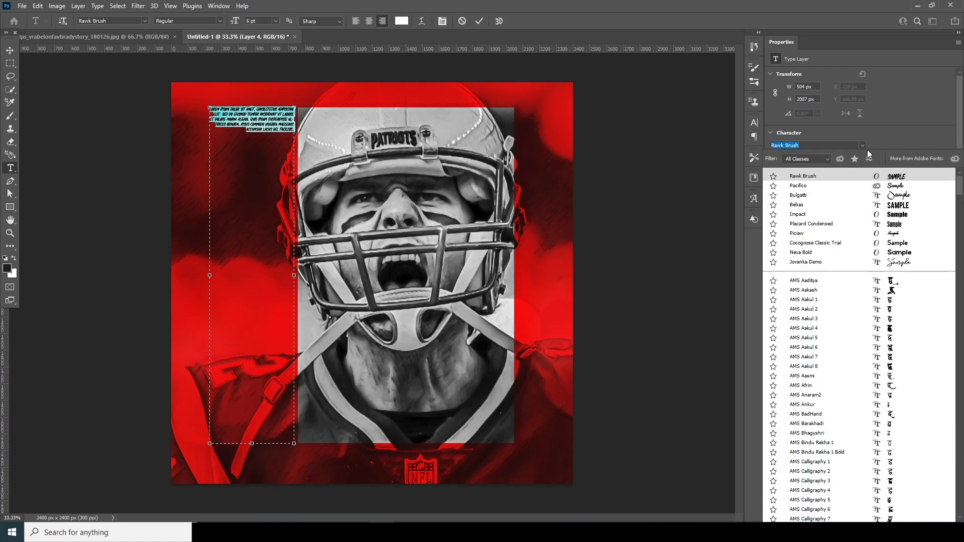
text(nexa)
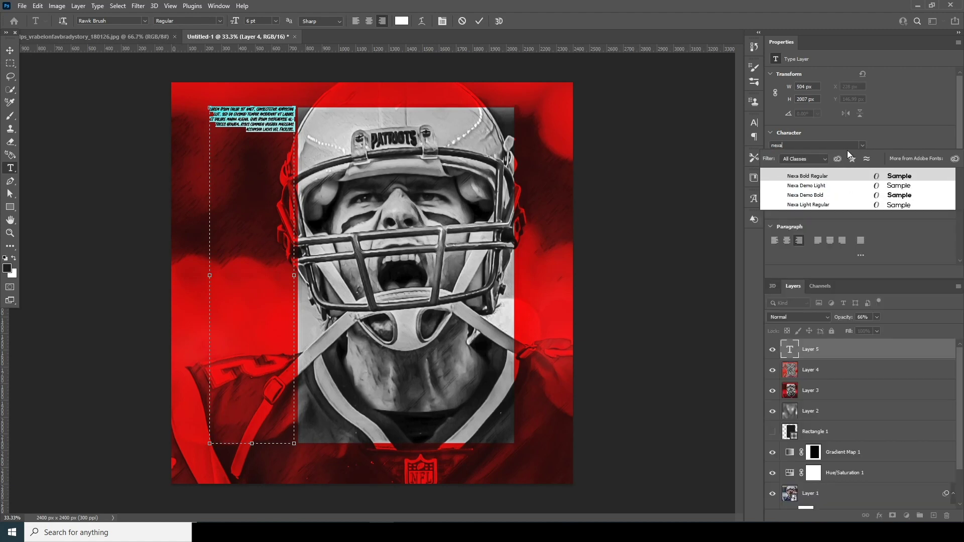
click(826, 178)
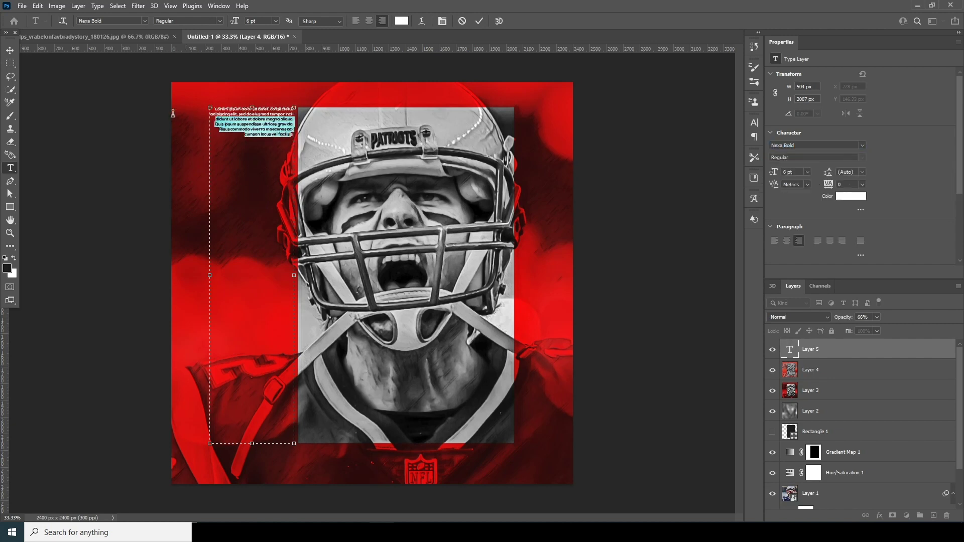
Fill the box with white lorem ipsum placeholder text and commit it.
click(209, 160)
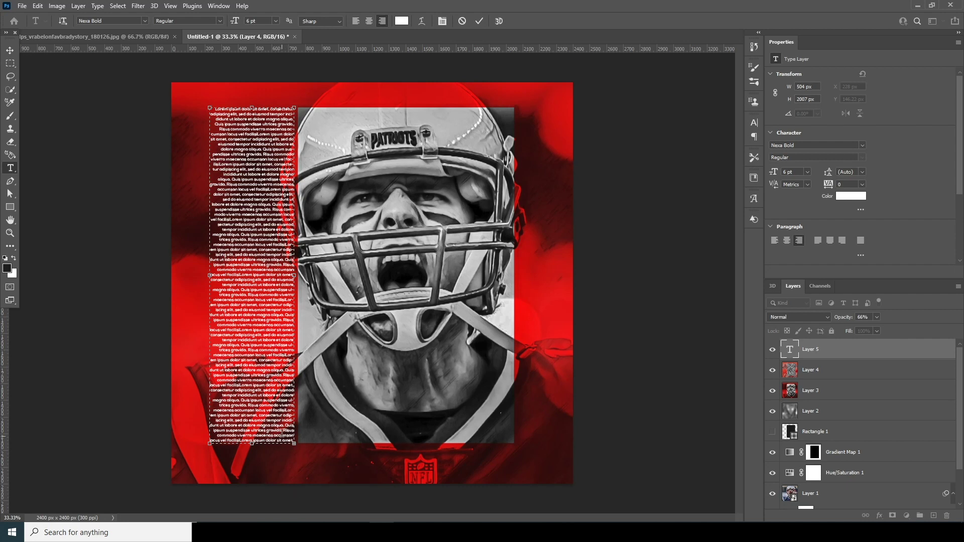
click(10, 50)
click(164, 136)
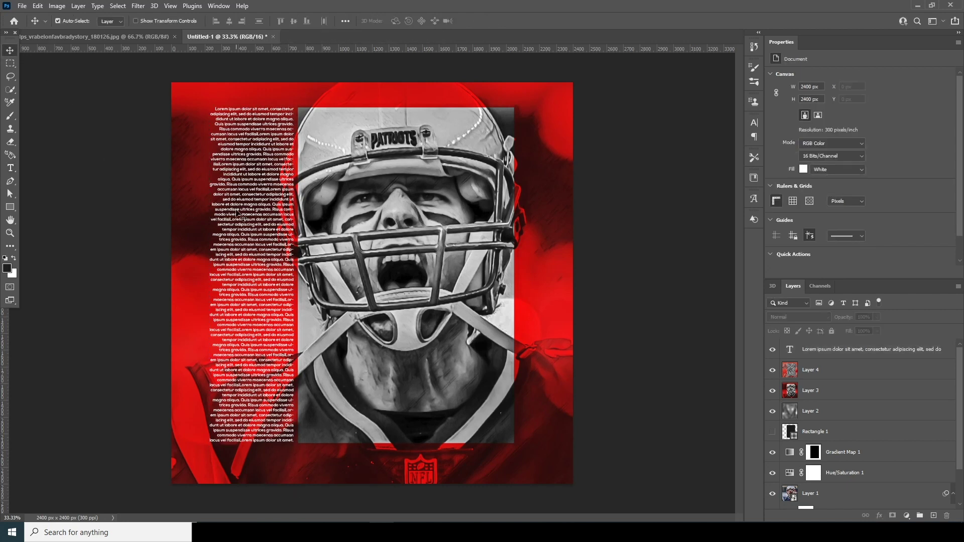
click(256, 227)
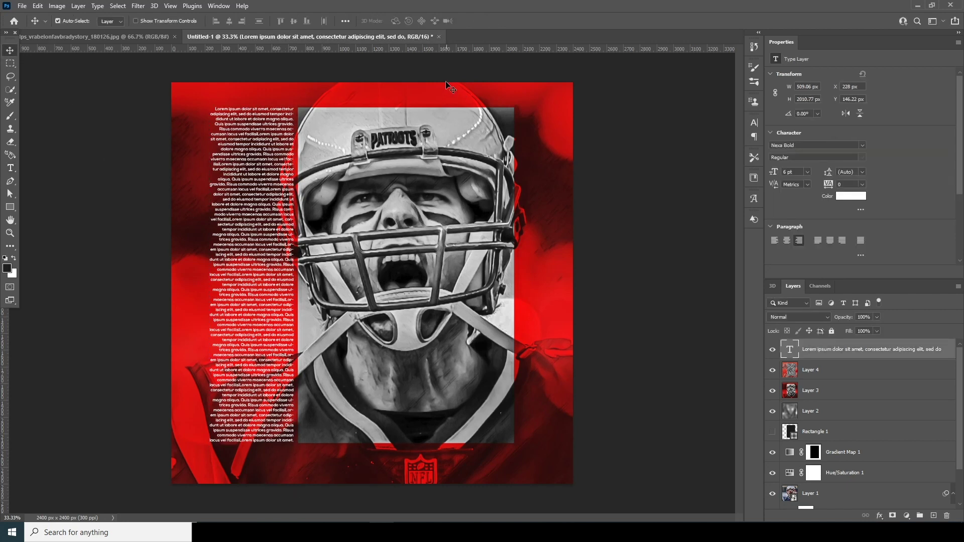
Type PATRIOTS in Rawk Brush as a new text layer on the helmet.
click(10, 168)
click(333, 126)
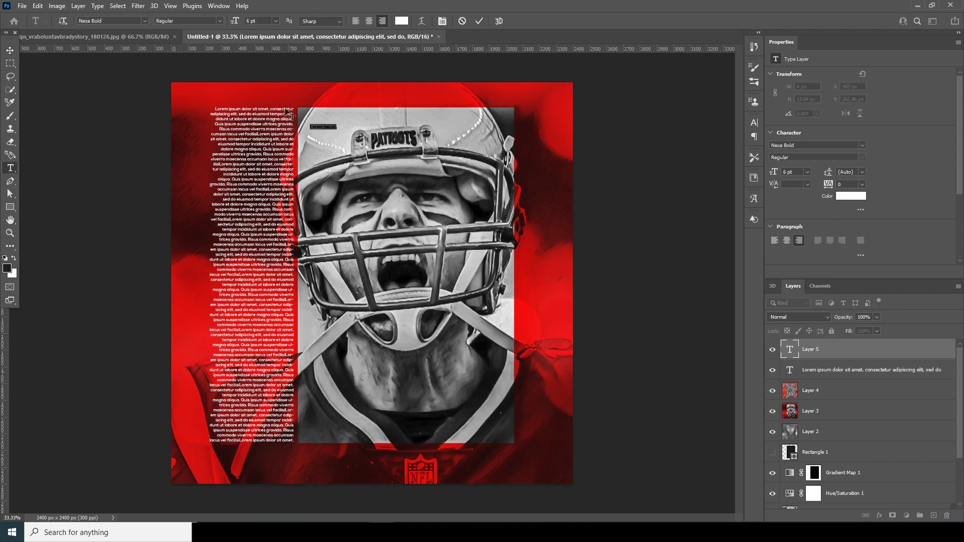
click(145, 21)
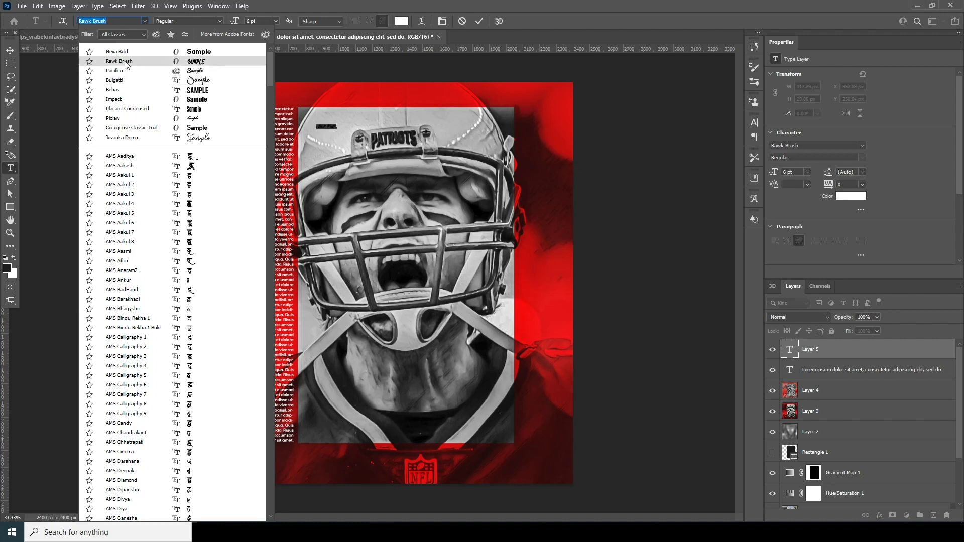
click(124, 61)
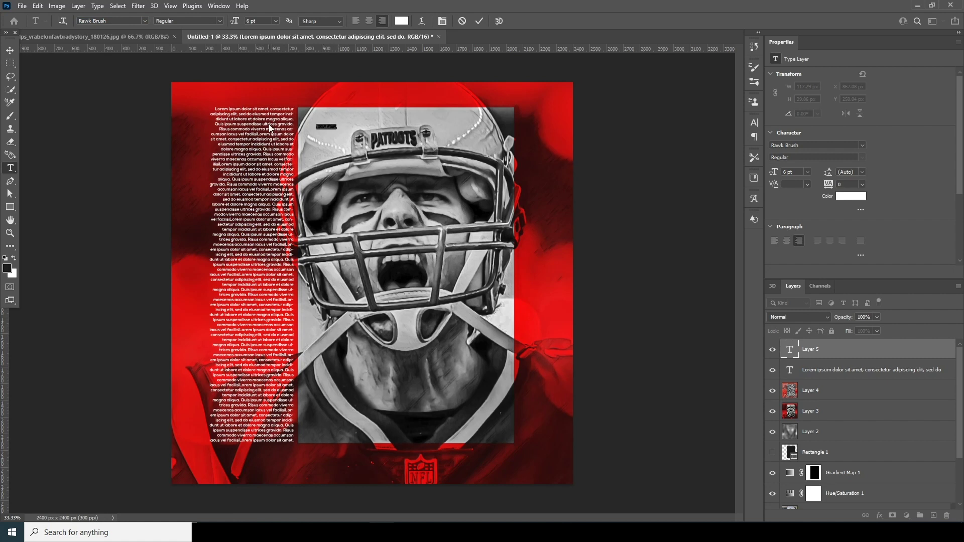
key(BackSpace)
text(PATRIOTS)
key(ctrl+Return)
Scale PATRIOTS up to about 80 pt so it spans the helmet top.
key(ctrl+t)
drag(336, 131, 420, 170)
drag(383, 135, 435, 129)
drag(489, 152, 496, 155)
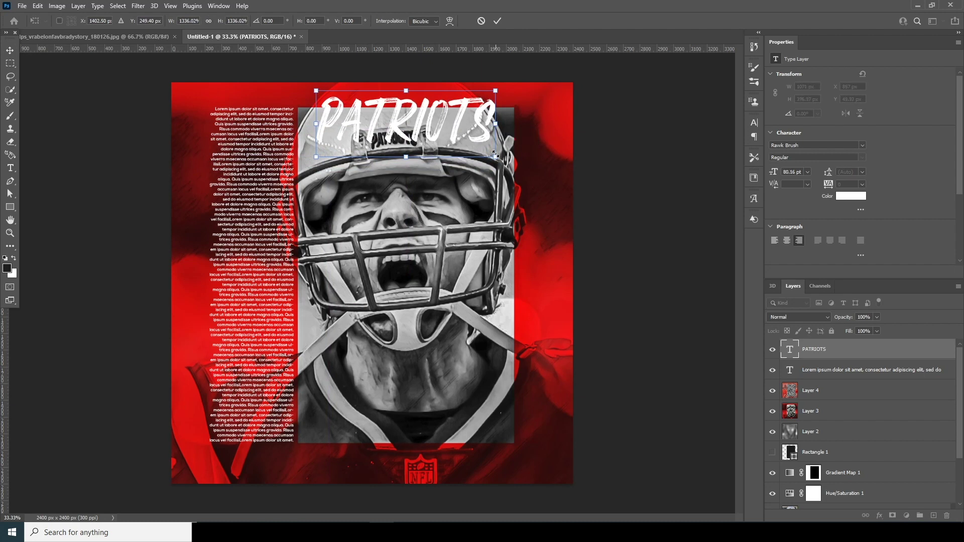
key(Return)
Give PATRIOTS a 31% opacity drop shadow and duplicate it near the photo's bottom.
click(879, 516)
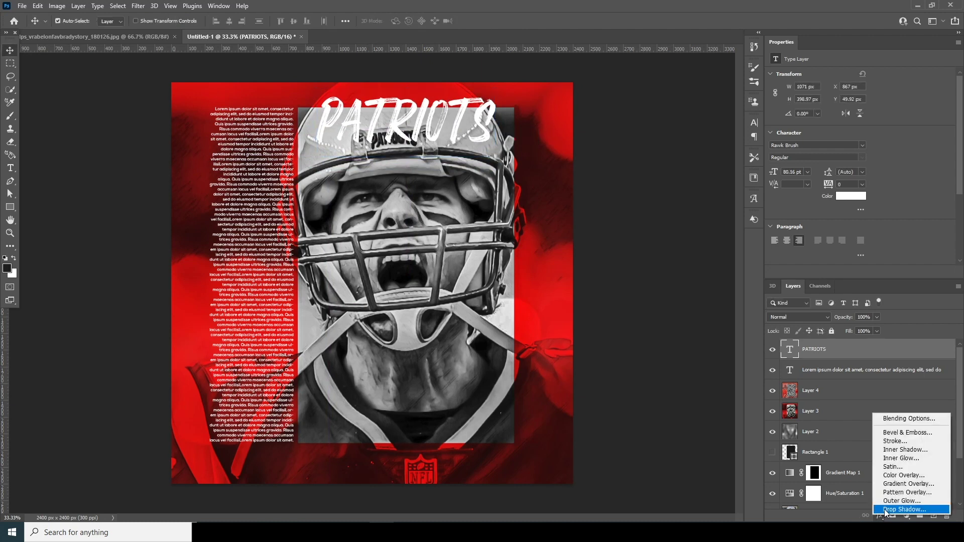
click(892, 508)
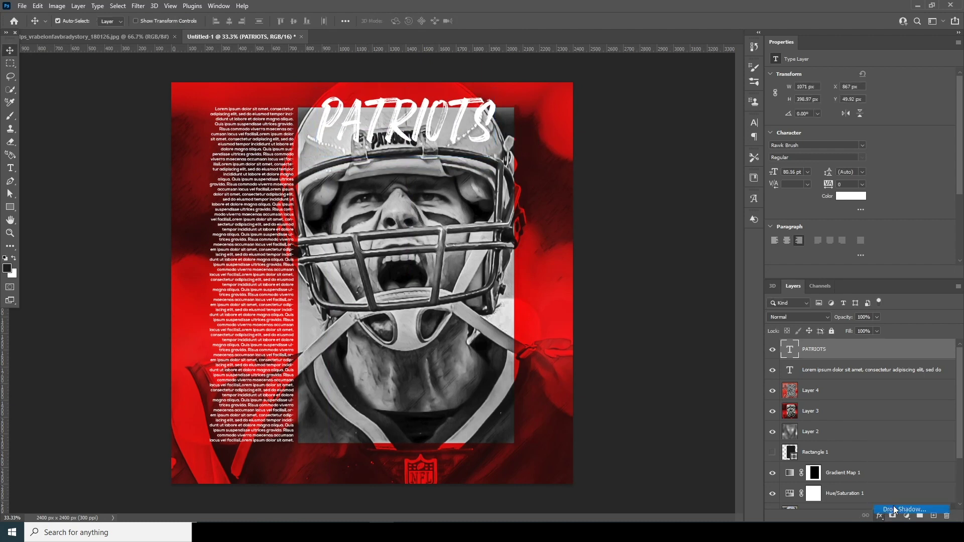
drag(741, 180, 719, 181)
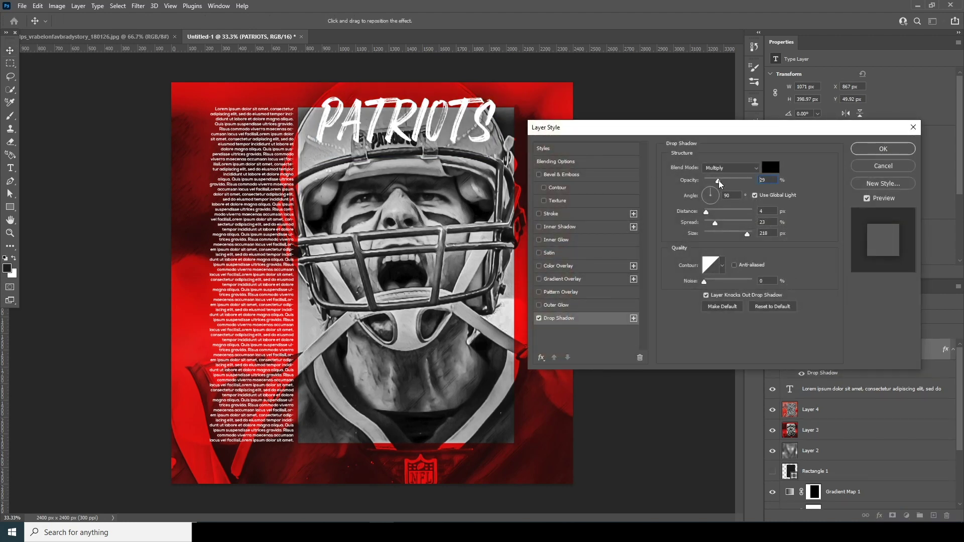
click(882, 149)
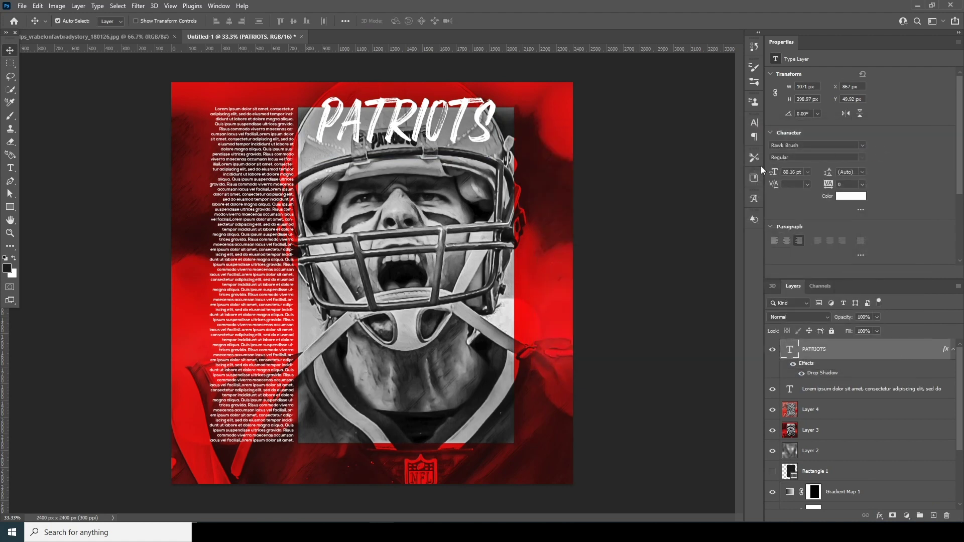
key(ctrl)
drag(415, 131, 411, 447)
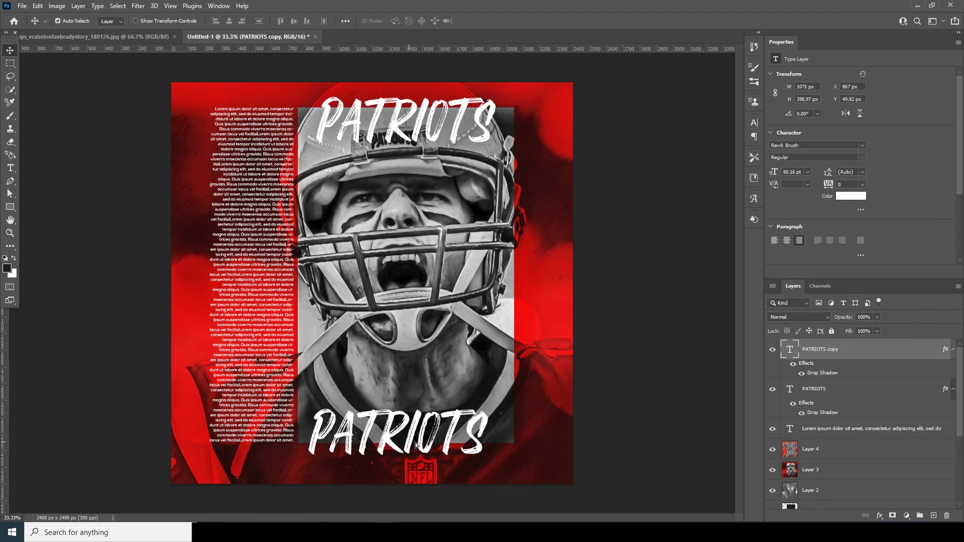
Change the bottom copy's text to SCREAM LOUD.
double_click(793, 350)
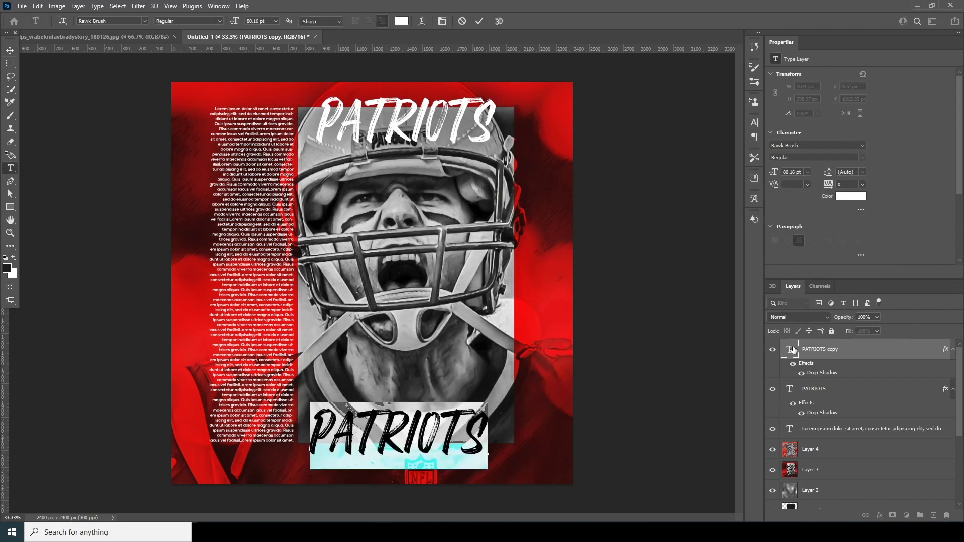
text(SCRE)
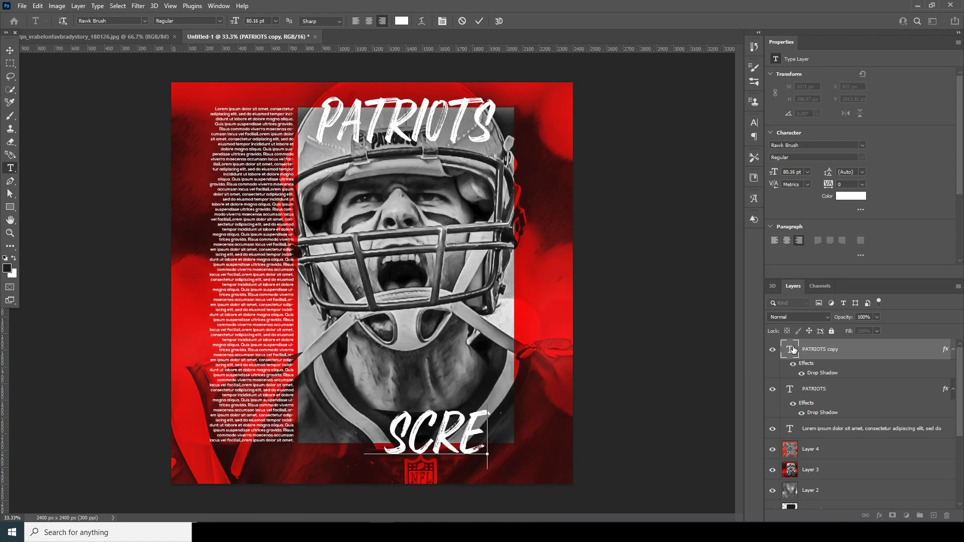
text(AM LOU)
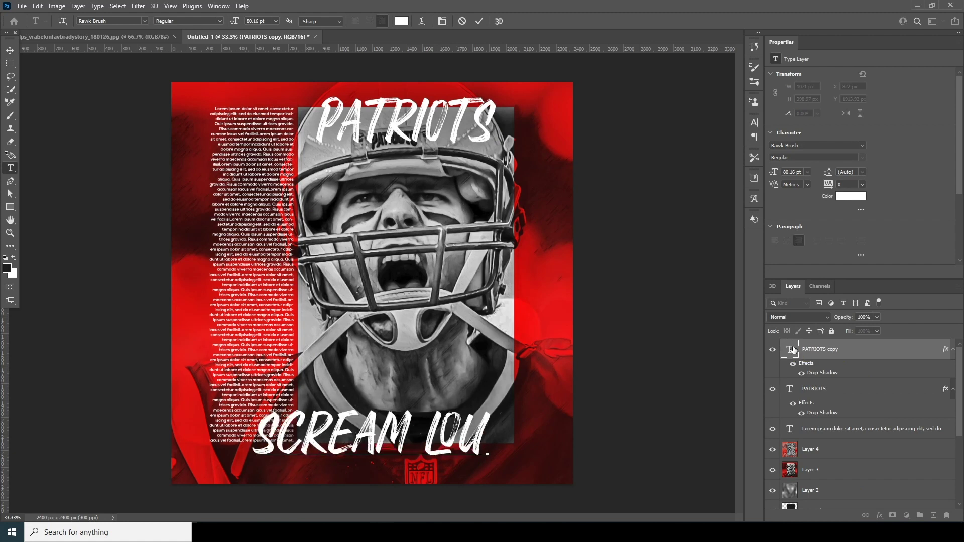
text(D)
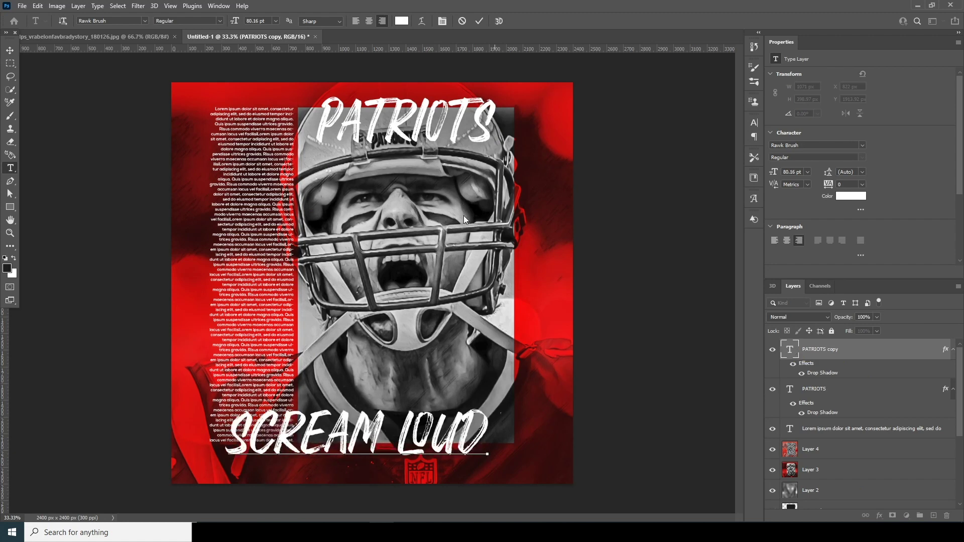
click(10, 51)
Shrink SCREAM LOUD to about 61 pt and centre it above the NFL logo.
key(ctrl+t)
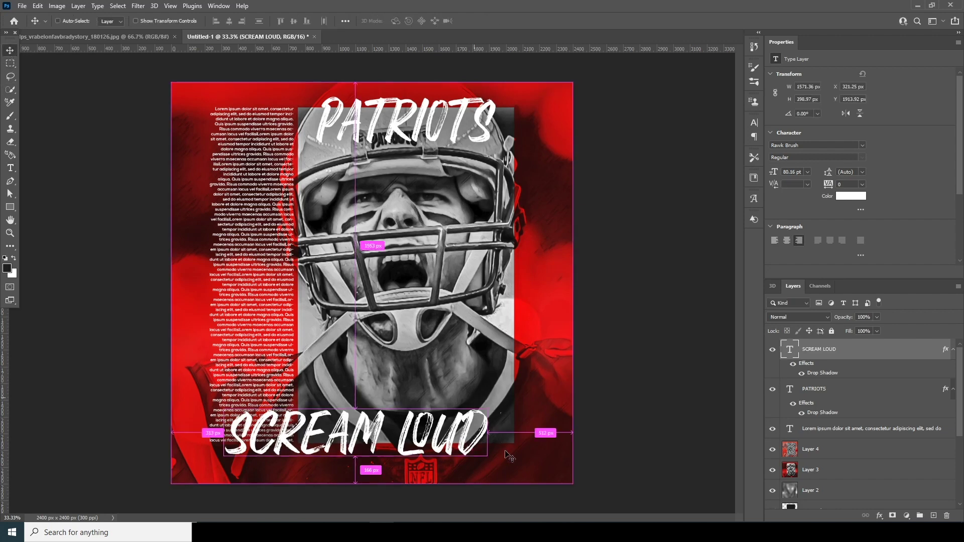
drag(489, 472, 460, 462)
drag(399, 436, 450, 438)
drag(512, 463, 513, 467)
key(Return)
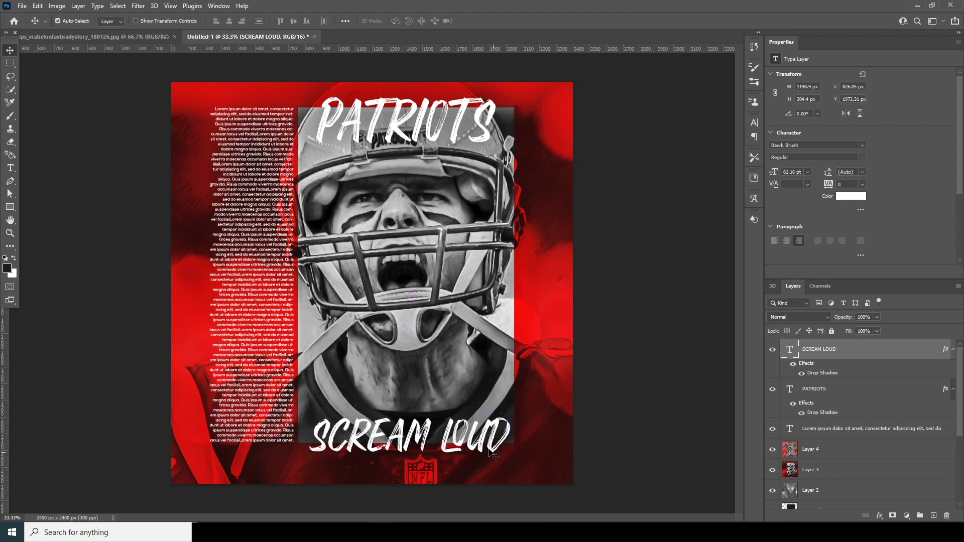
Draw a small X custom shape near the photo's top-left corner.
click(10, 208)
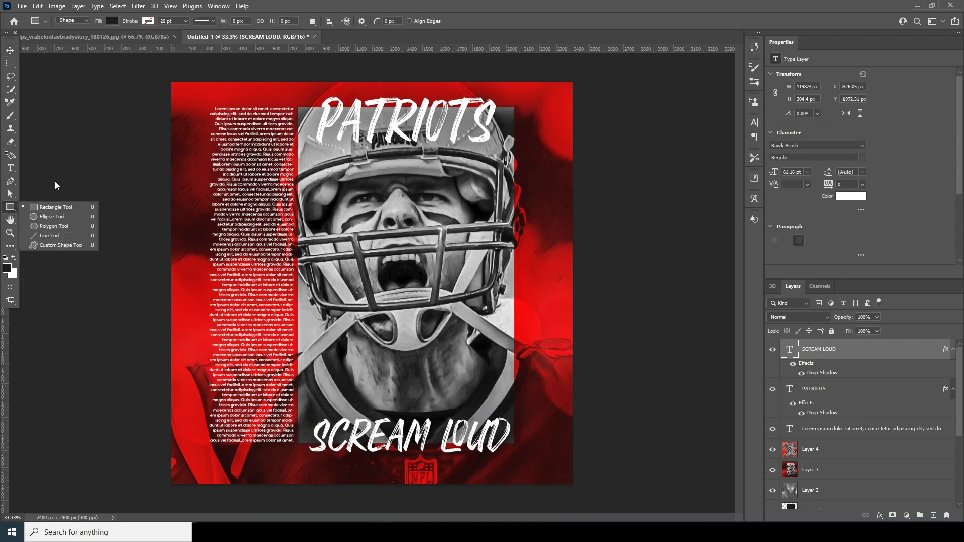
click(62, 247)
click(407, 21)
scroll(415, 62, down, 5)
scroll(459, 186, down, 4)
scroll(460, 195, up, 5)
click(406, 135)
click(293, 98)
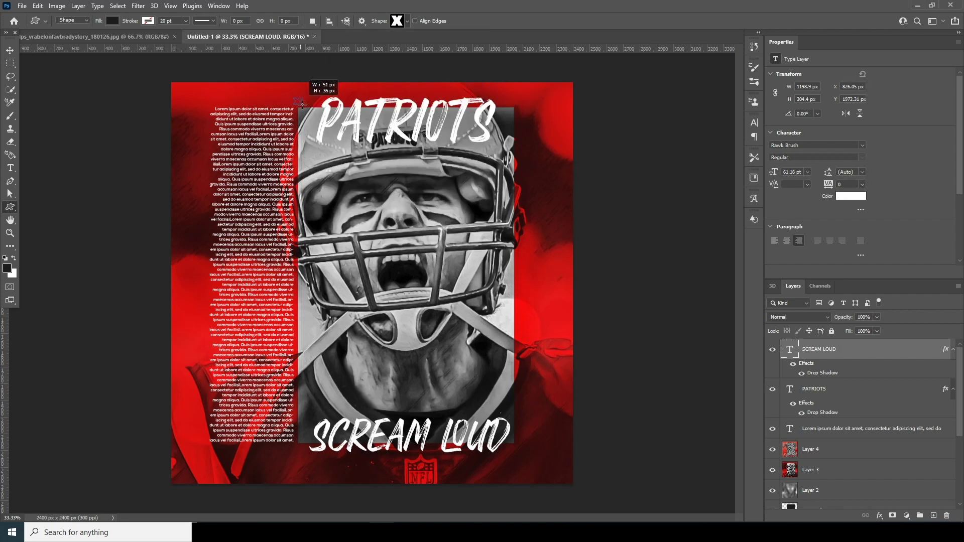
drag(293, 98, 303, 107)
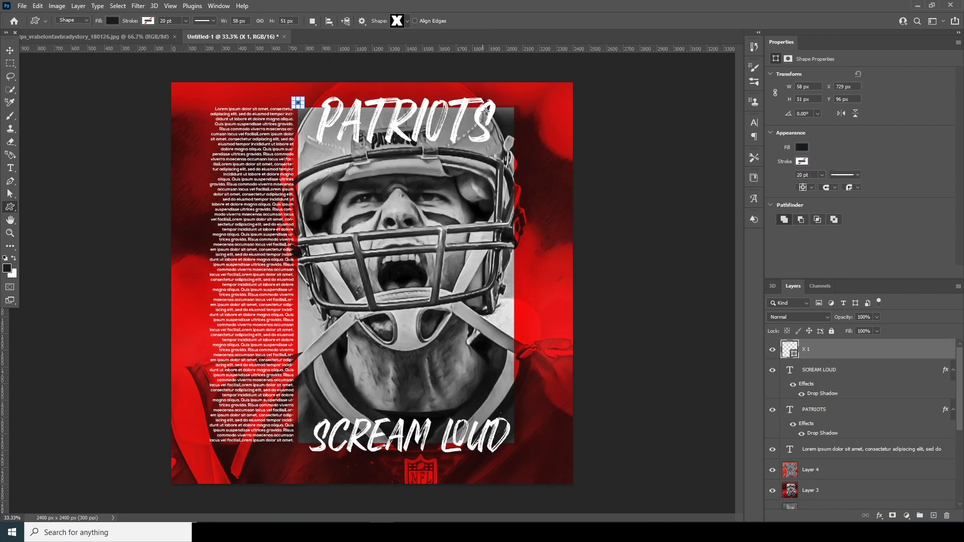
Make the X white and copy it to all four corners of the photo.
click(10, 50)
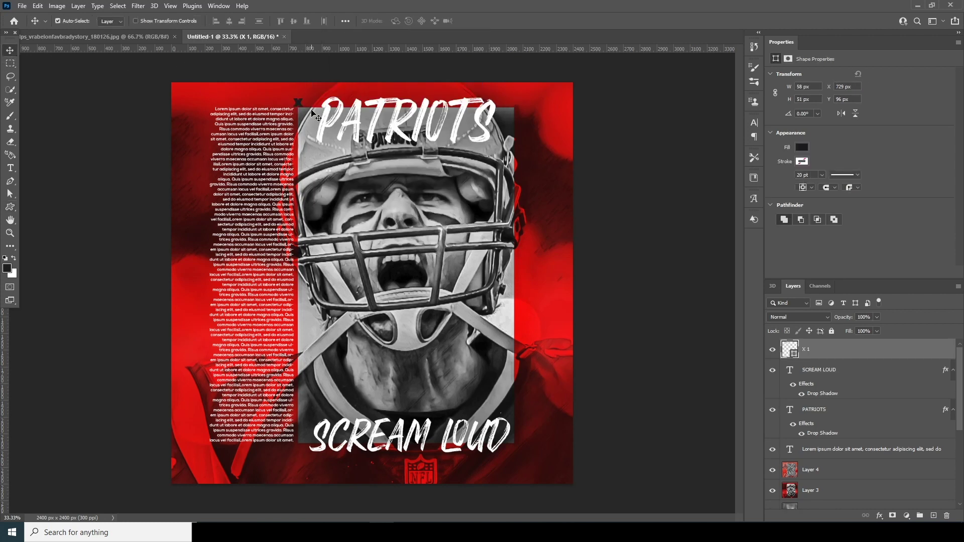
double_click(794, 355)
drag(646, 222, 540, 160)
click(802, 188)
drag(301, 106, 525, 116)
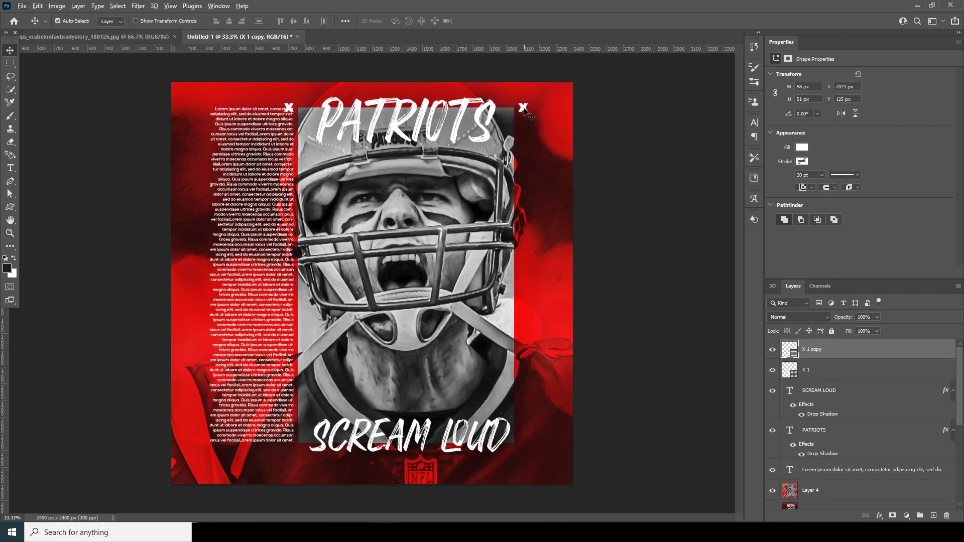
shift+click(799, 370)
drag(524, 112, 540, 447)
Shift the lorem ipsum column 58 px to the right.
double_click(244, 108)
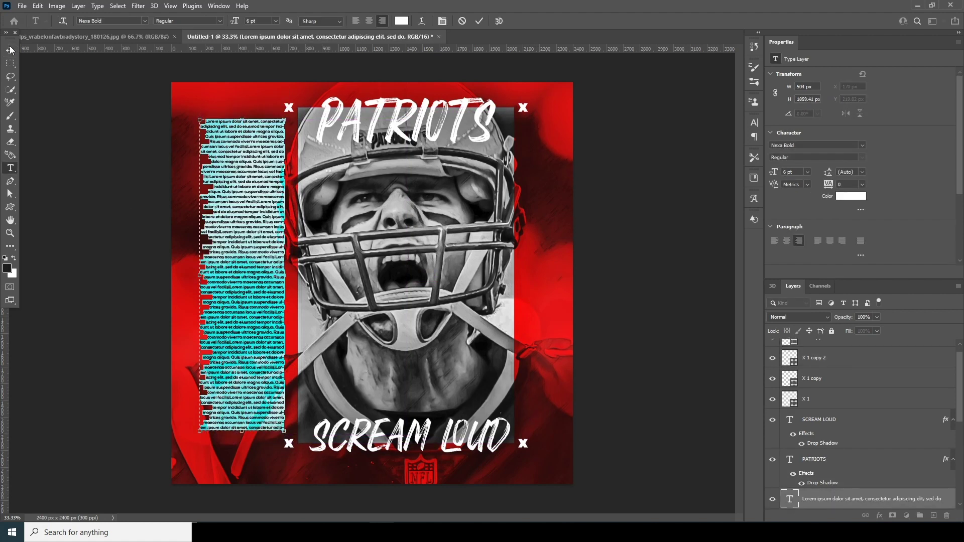
key(ctrl+Return)
key(v)
drag(257, 257, 266, 257)
click(688, 284)
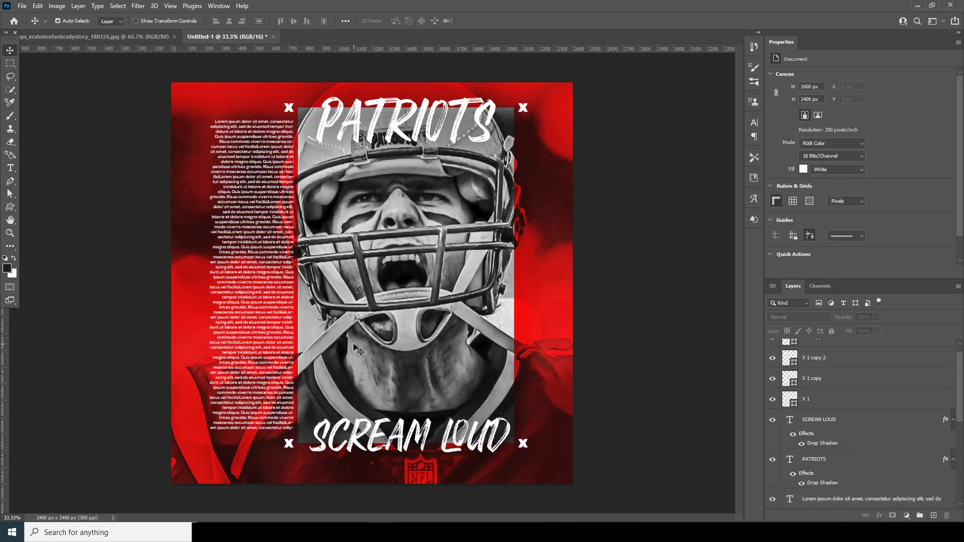
Draw a thin white 3 px vertical rectangle down the left margin and duplicate it lower.
right_click(10, 212)
click(52, 209)
drag(178, 94, 179, 336)
click(112, 21)
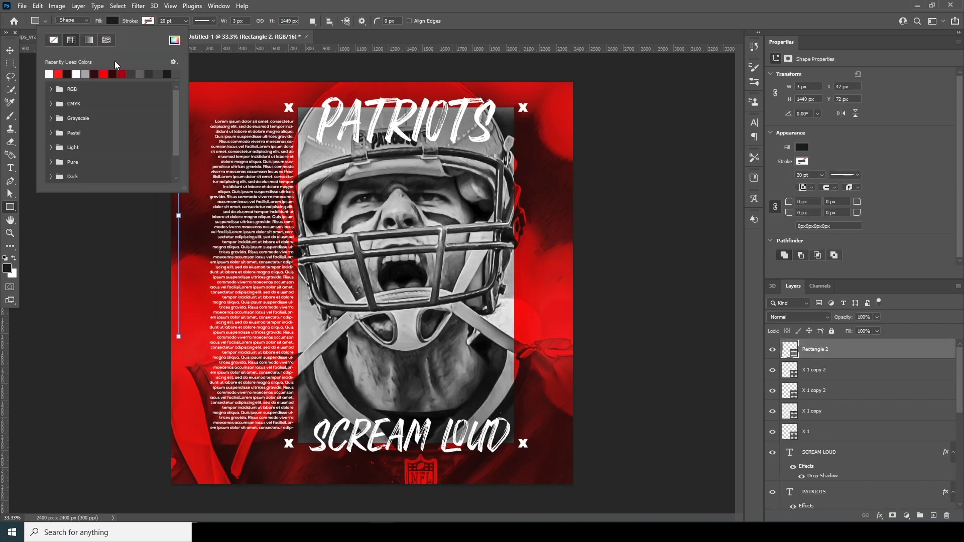
click(49, 73)
click(13, 50)
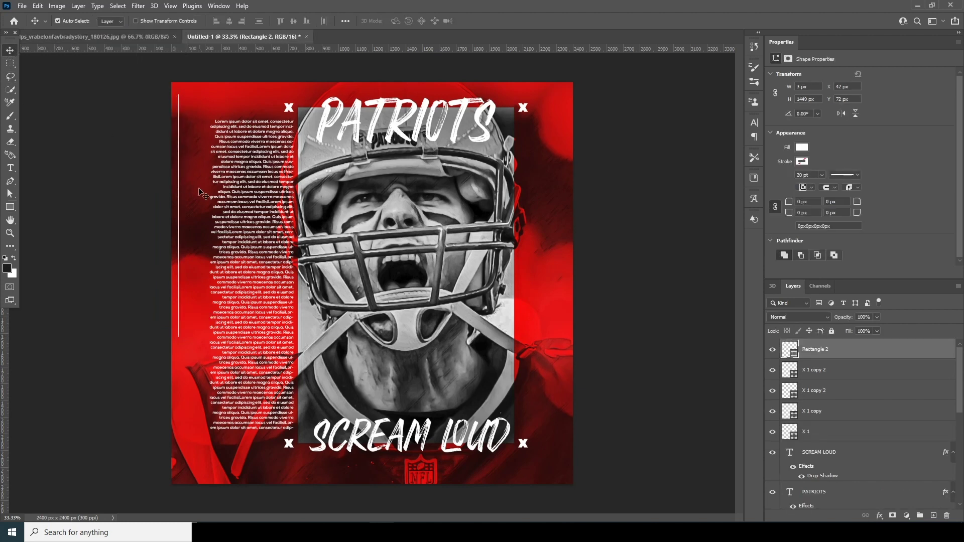
alt+drag(180, 203, 181, 204)
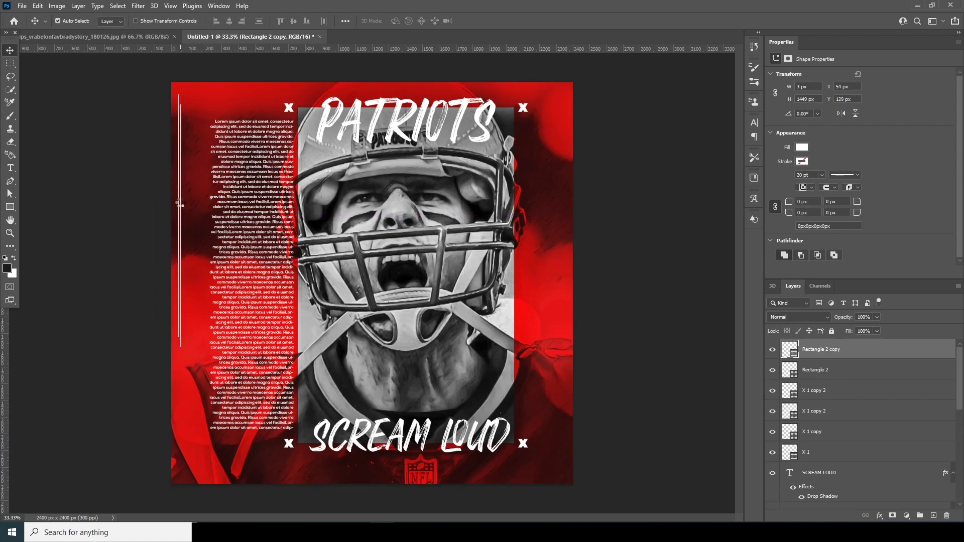
drag(179, 205, 179, 202)
Copy a white X mark to the poster's top-left corner and rotate it.
click(290, 110)
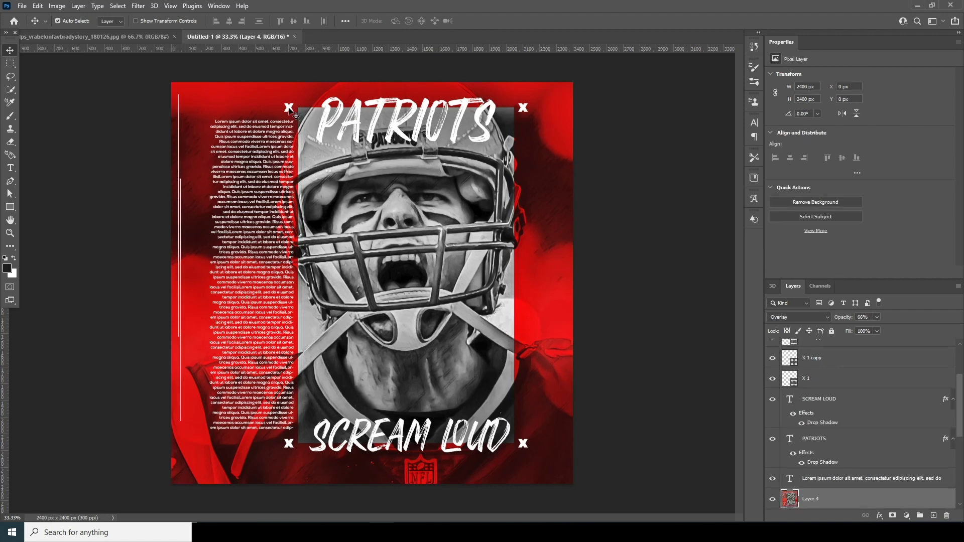
drag(290, 111, 557, 276)
key(ctrl+t)
key(Return)
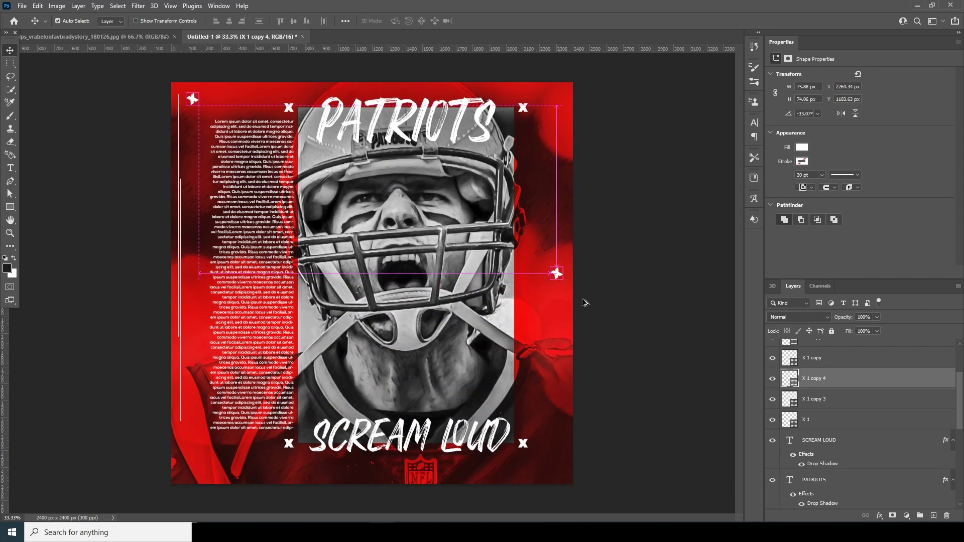
click(653, 326)
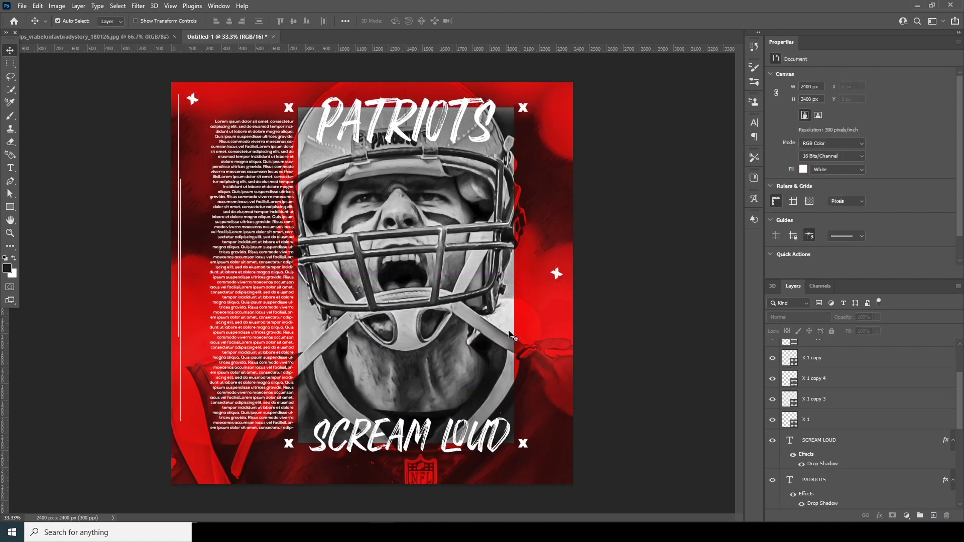
Pick the diagonal-hatch tile custom shape.
key(u)
click(402, 20)
scroll(461, 193, down, 3)
click(407, 158)
Draw a white hatch tile at the poster's top-left corner at 21% opacity.
click(144, 62)
mouse_move(140, 62)
mouse_down()
mouse_move(221, 103)
mouse_move(186, 110)
mouse_up()
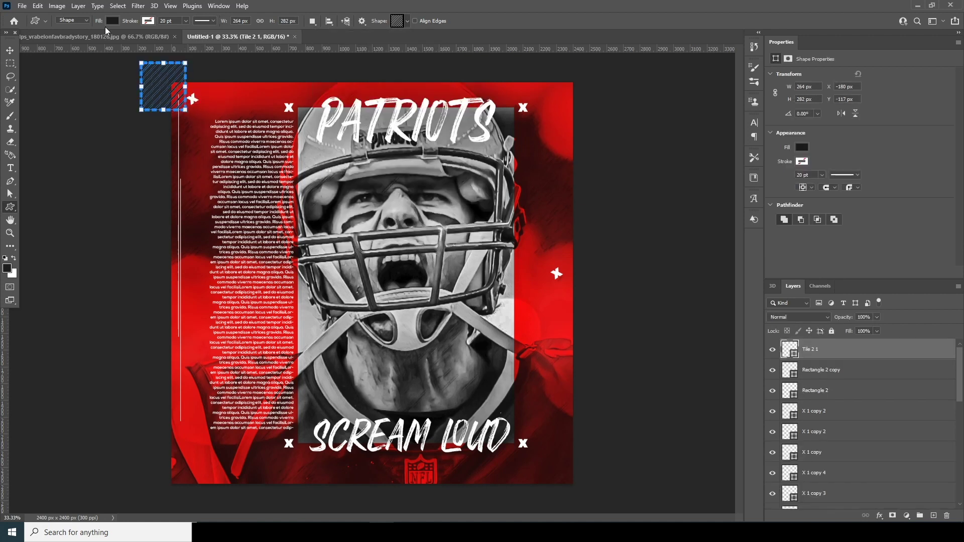
click(113, 21)
click(49, 75)
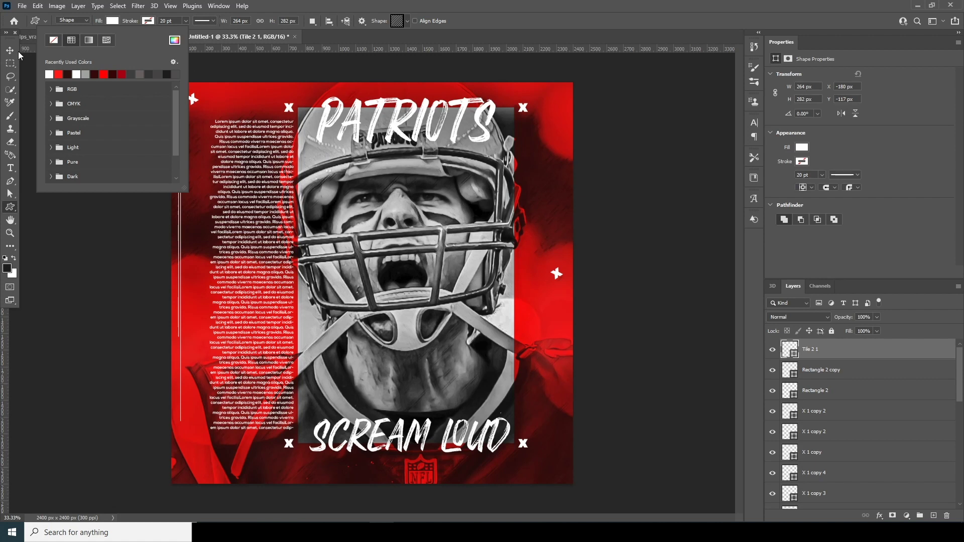
click(10, 50)
click(10, 50)
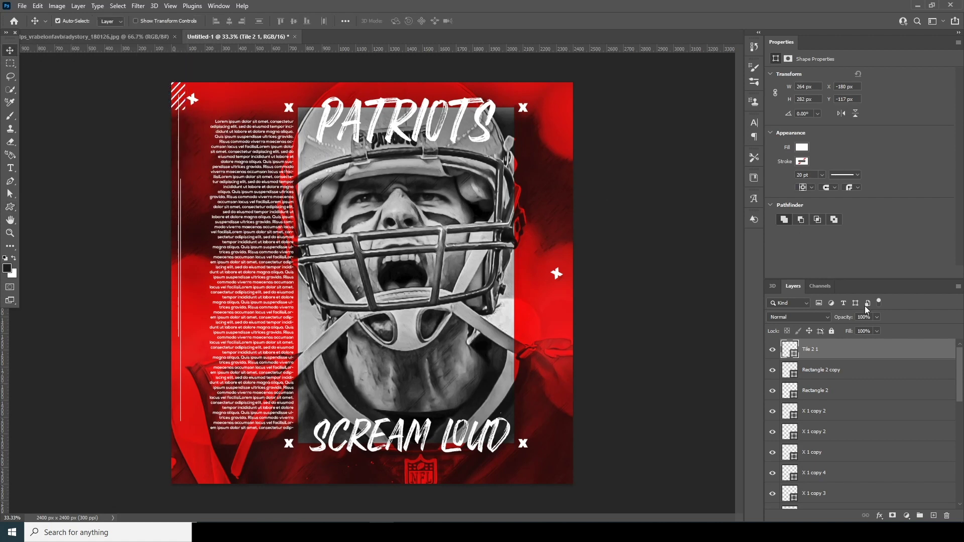
click(877, 317)
click(842, 328)
click(804, 356)
Duplicate the hatch tile, rotating and enlarging the copy into the bottom-right corner.
drag(382, 279, 371, 276)
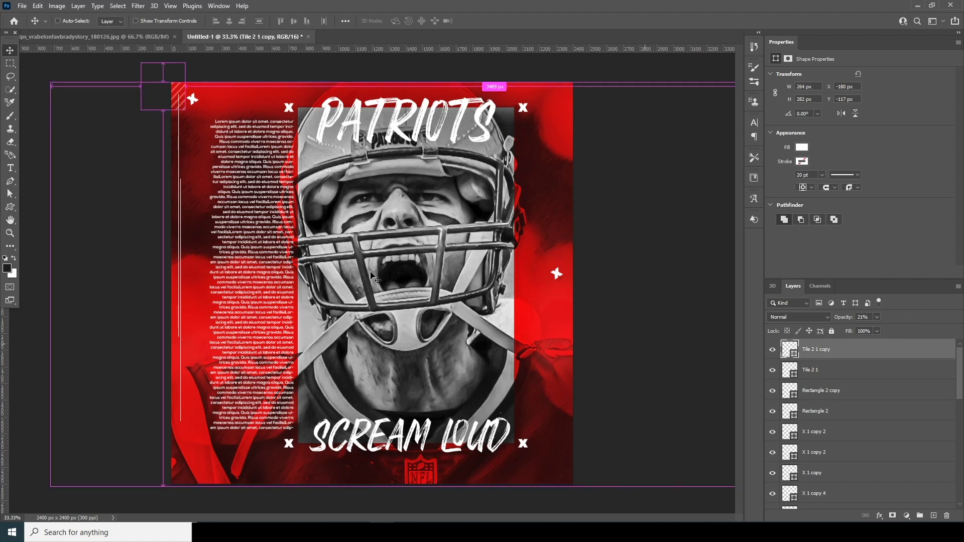
key(ctrl+t)
drag(210, 132, 211, 41)
drag(166, 82, 588, 495)
drag(595, 432, 578, 457)
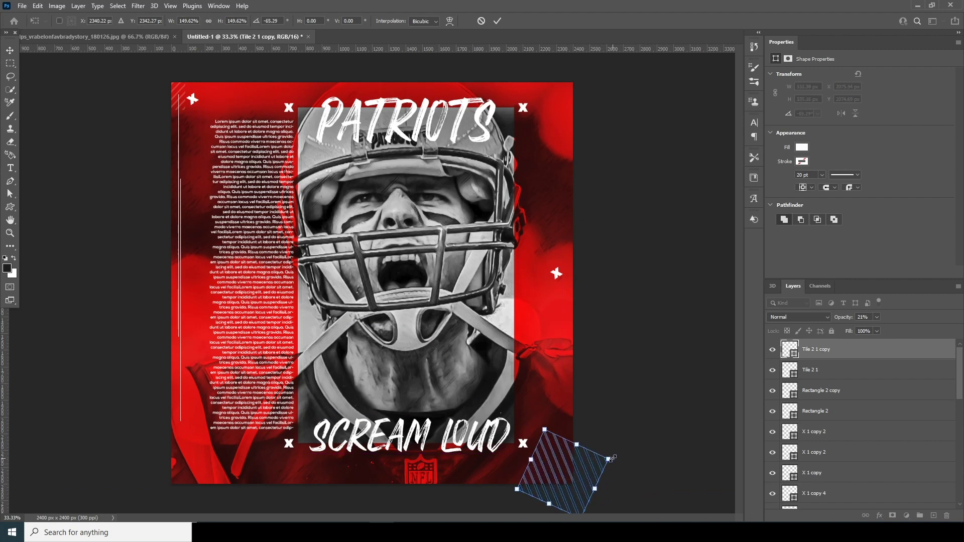
key(Return)
click(622, 384)
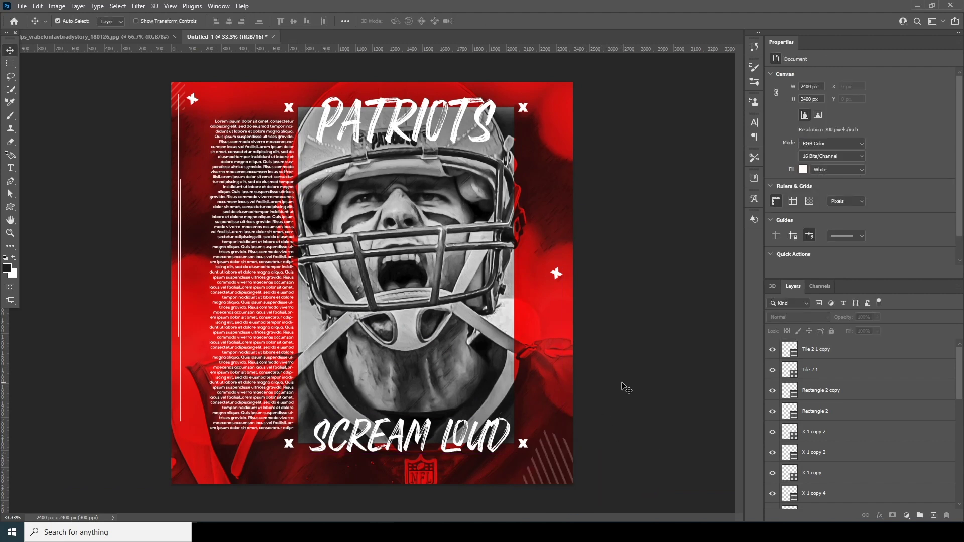